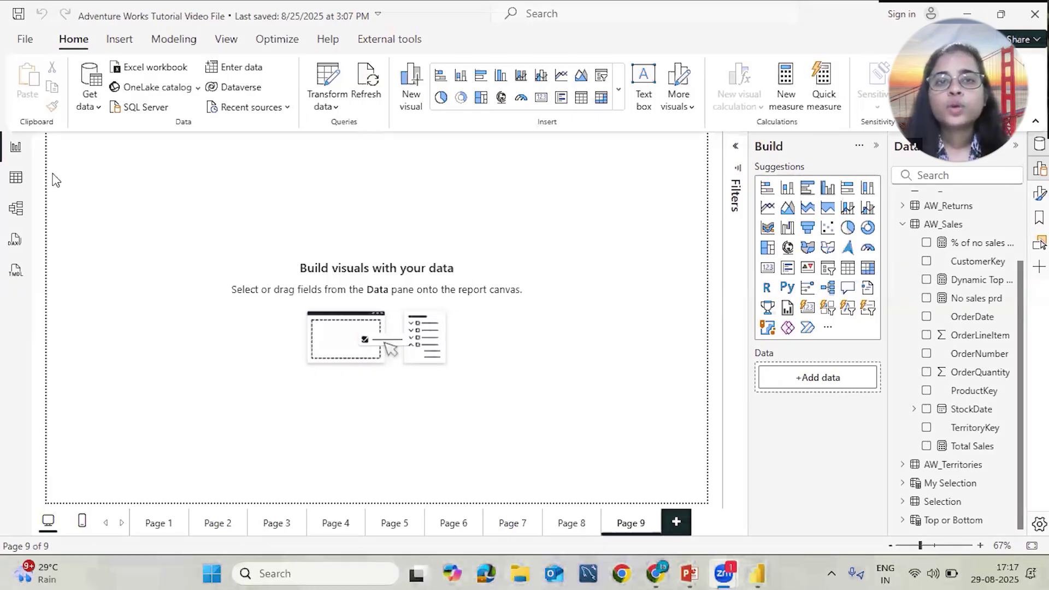
- Review the product table relationships in the data model and the cost and price columns of the AW_Products table
left_click(15, 208)
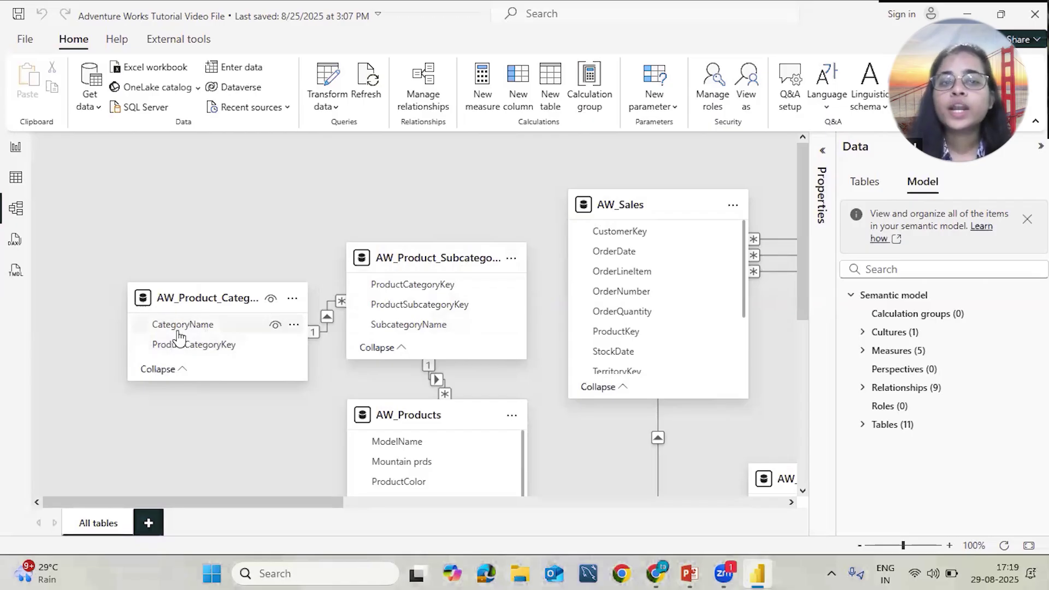
mouse_move(299, 306)
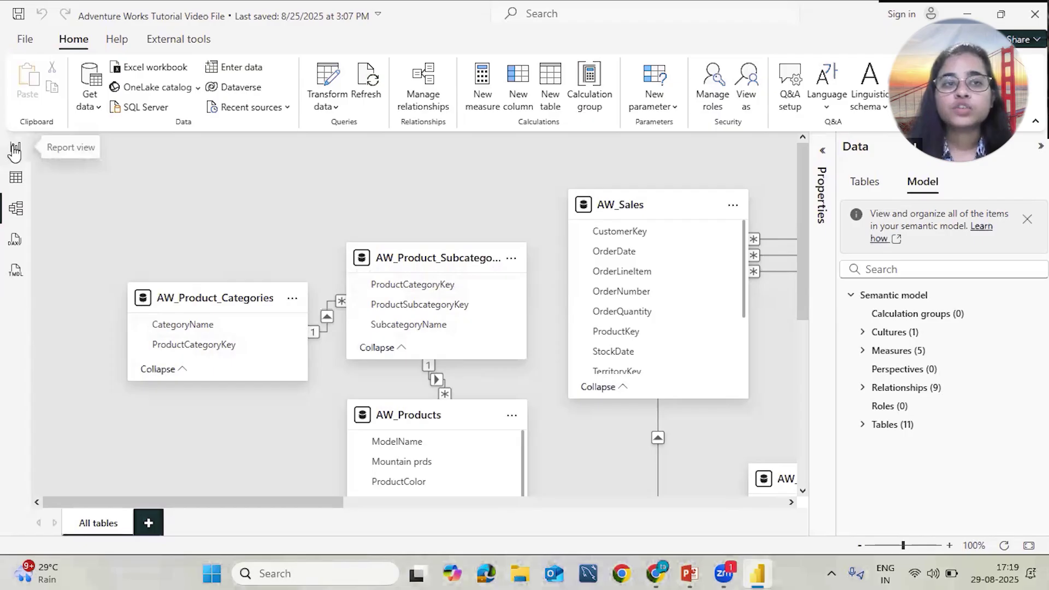
left_click(15, 182)
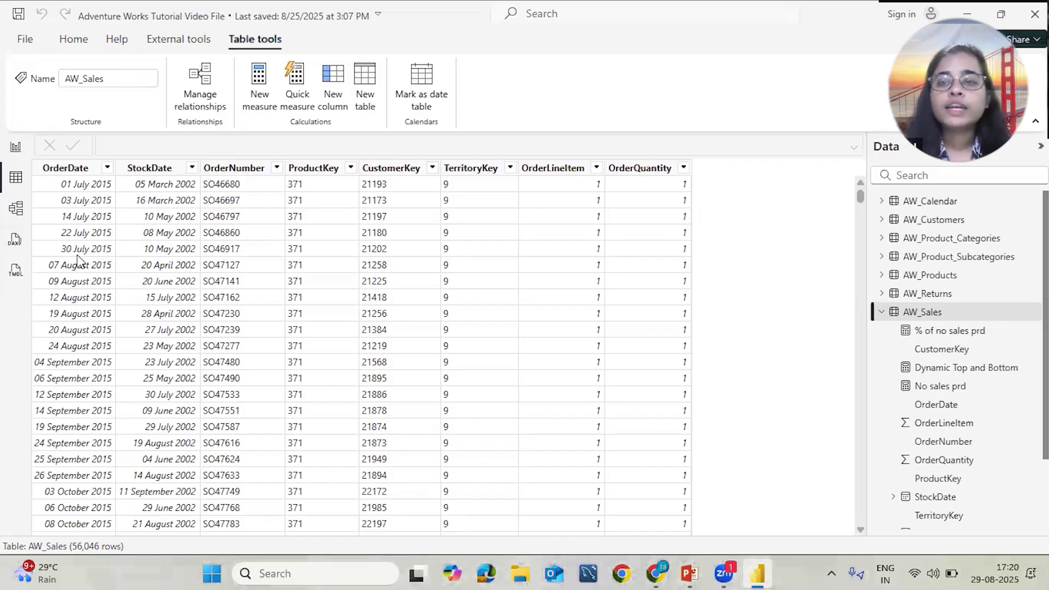
left_click(956, 280)
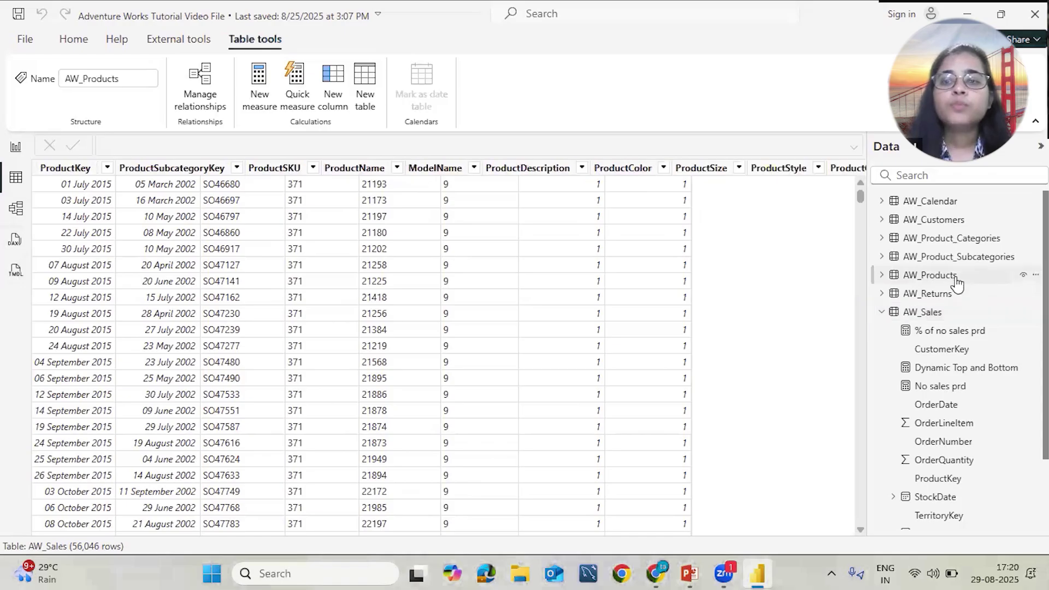
scroll(744, 300, "right", 10)
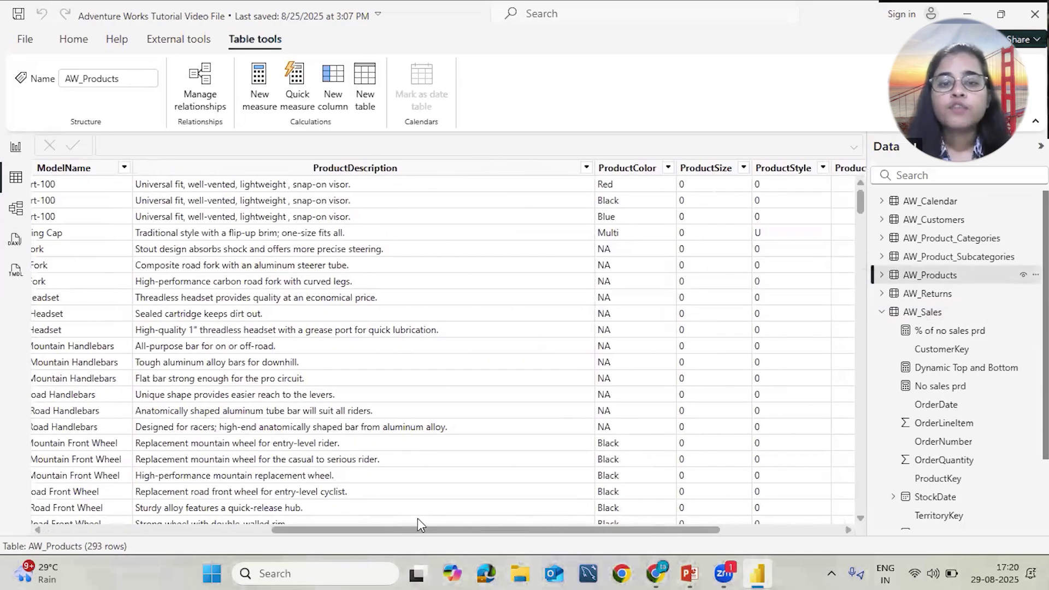
left_click_drag(417, 527, 605, 527)
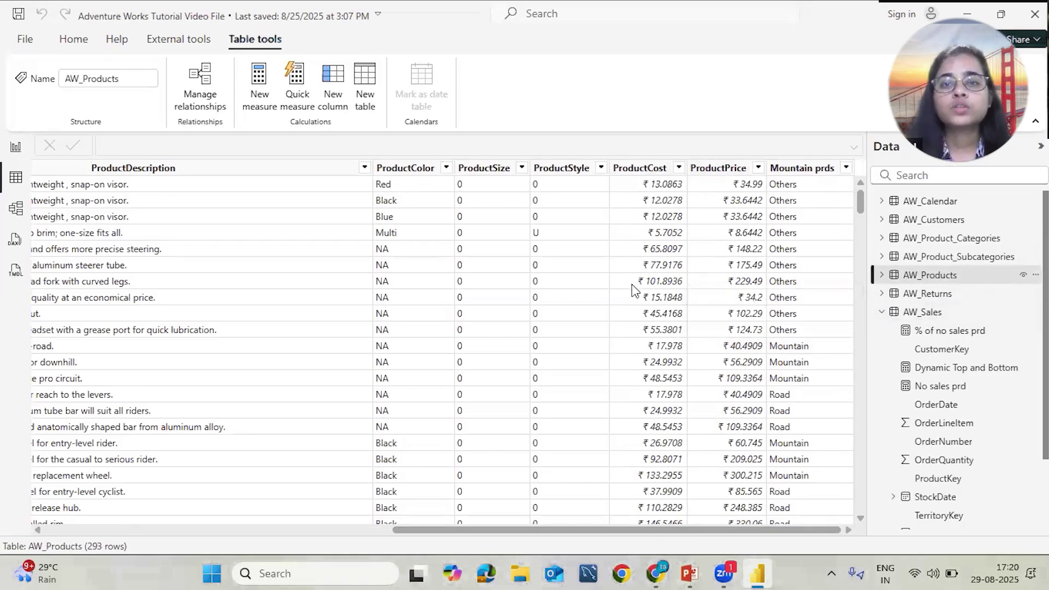
- Examine the ProductKey values across the rows of the AW_Sales table
left_click(923, 316)
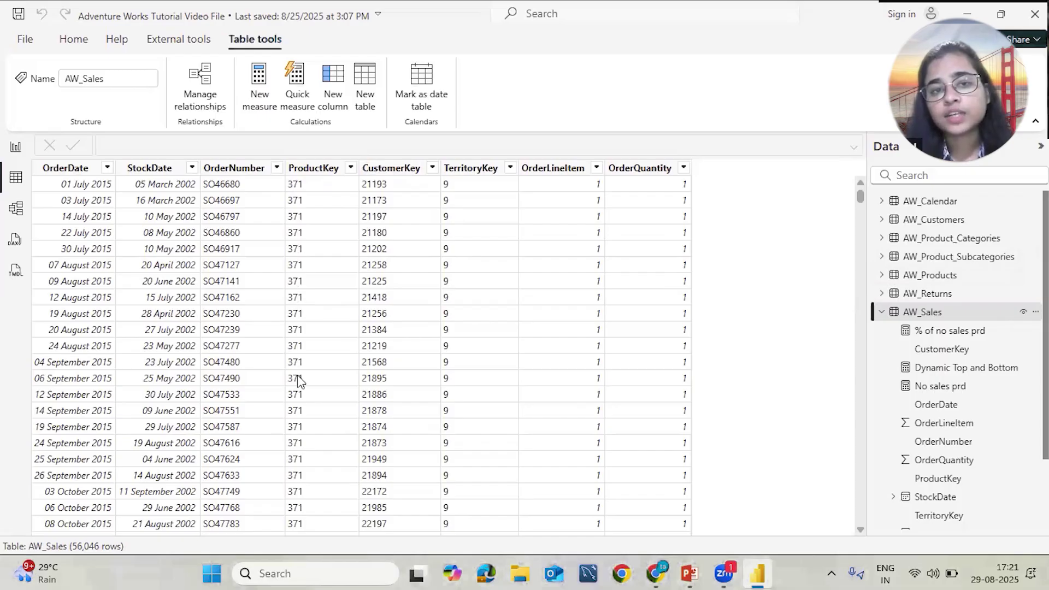
scroll(298, 376, "down", 5)
scroll(297, 374, "down", 20)
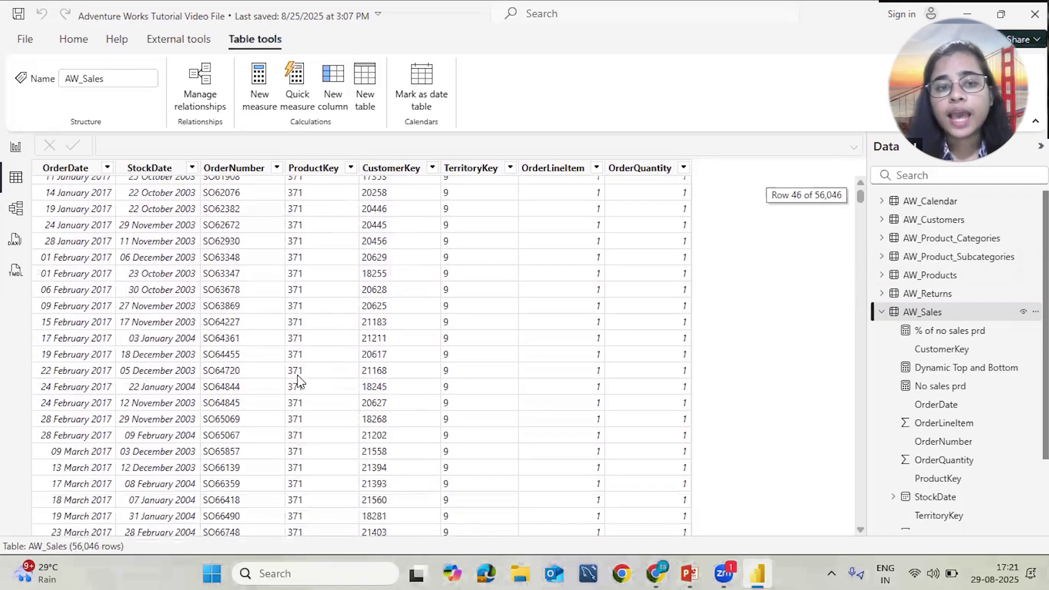
scroll(297, 375, "down", 20)
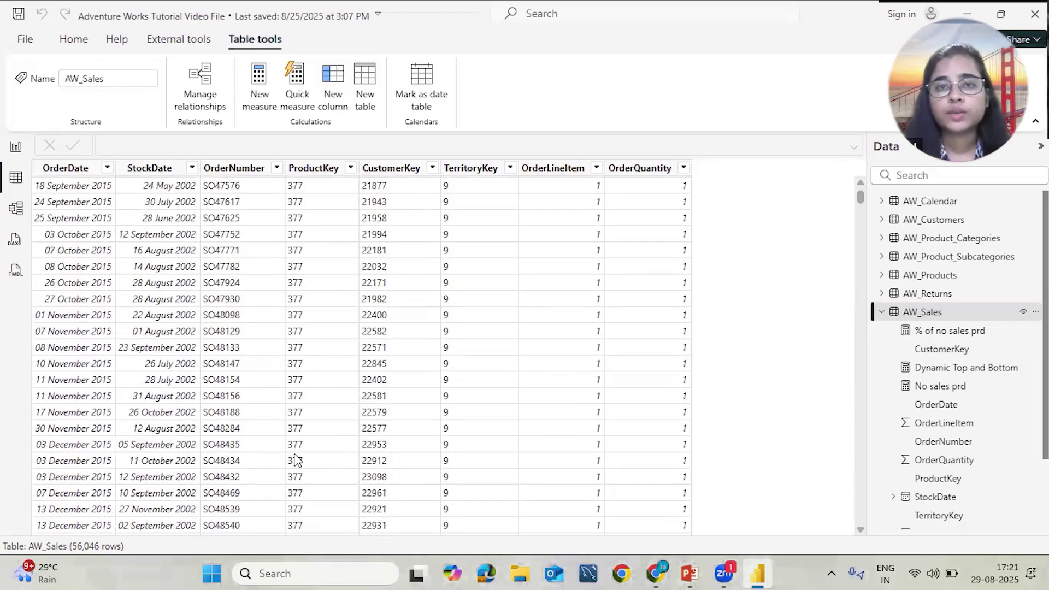
scroll(295, 461, "up", 20)
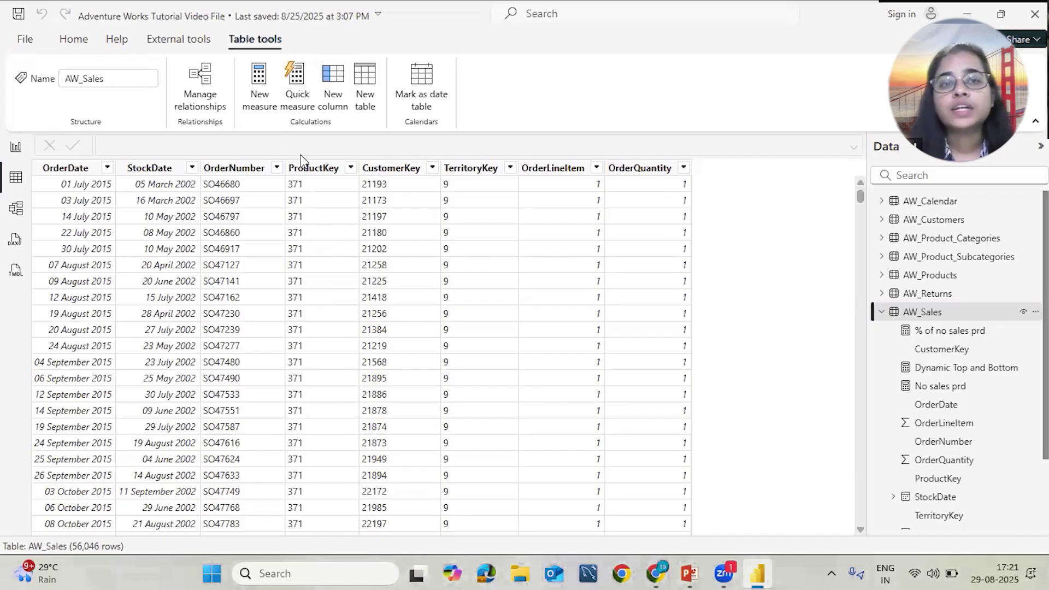
- Compare the ProductKey column of AW_Sales with the product keys and price column in AW_Products
left_click(323, 173)
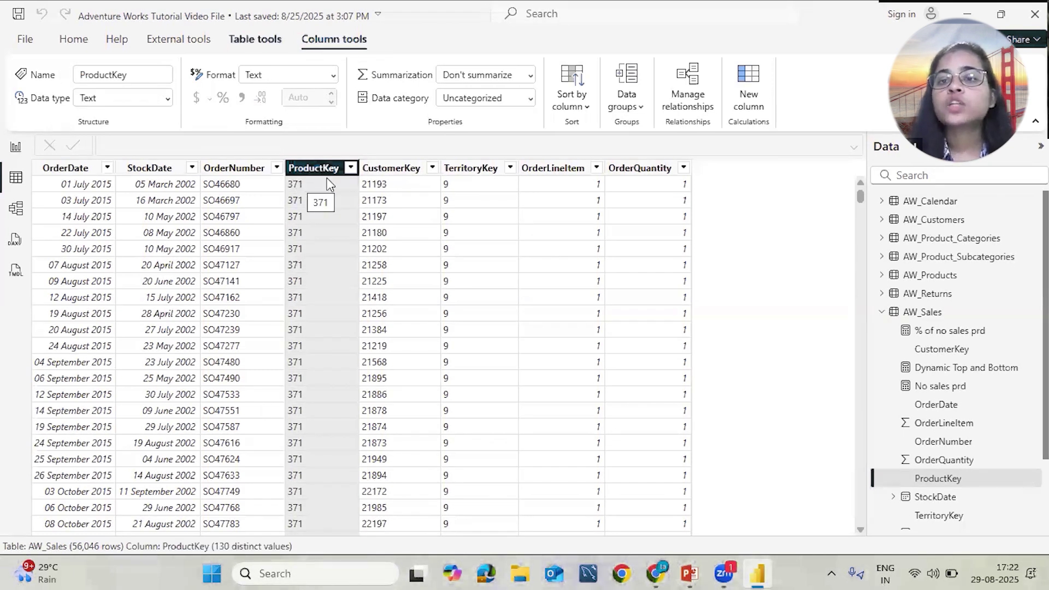
left_click(907, 277)
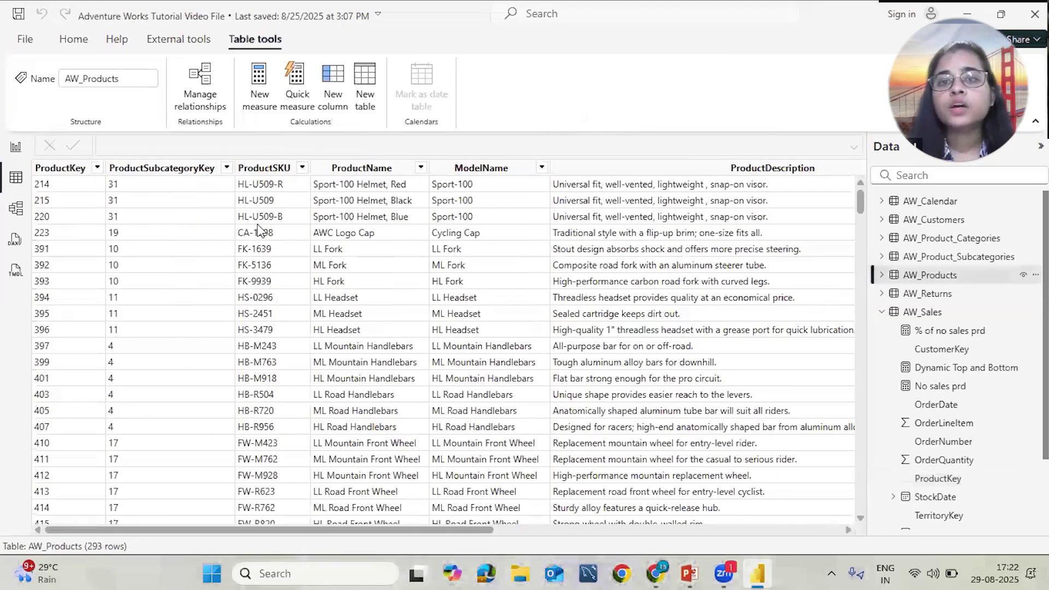
scroll(673, 185, "right", 10)
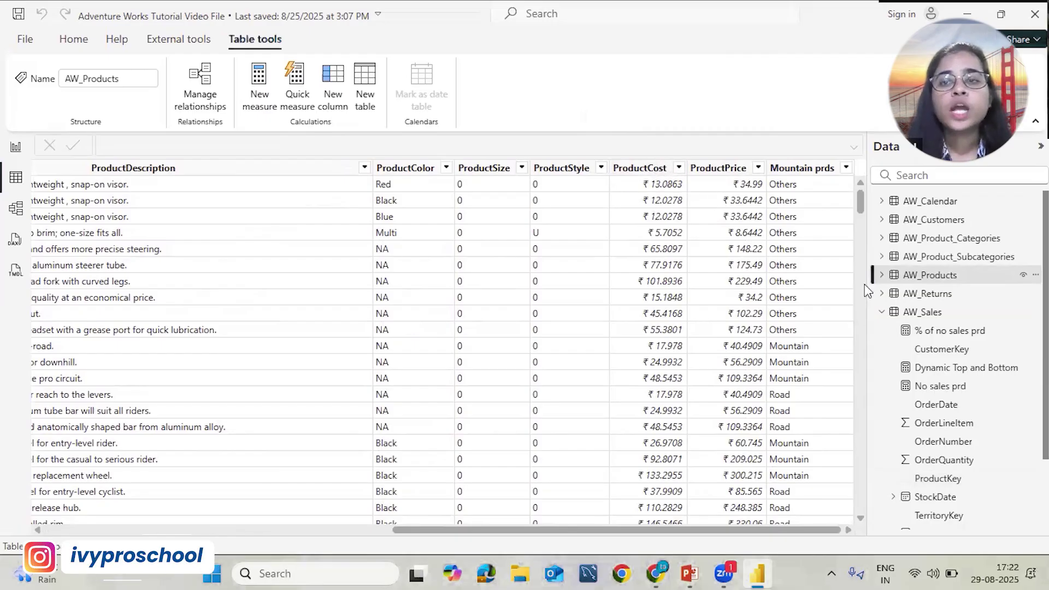
left_click(938, 317)
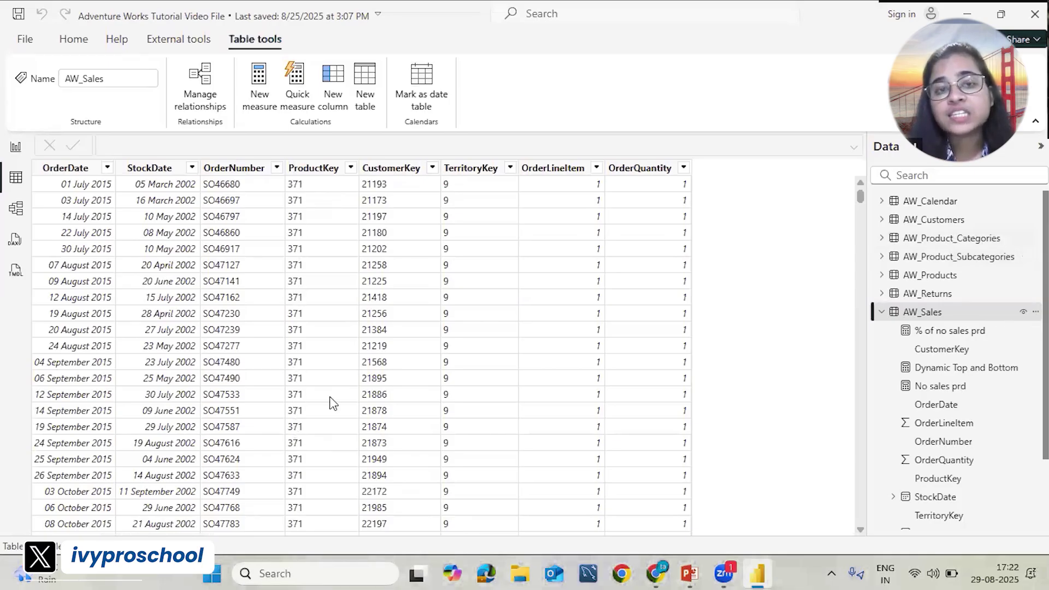
left_click(938, 276)
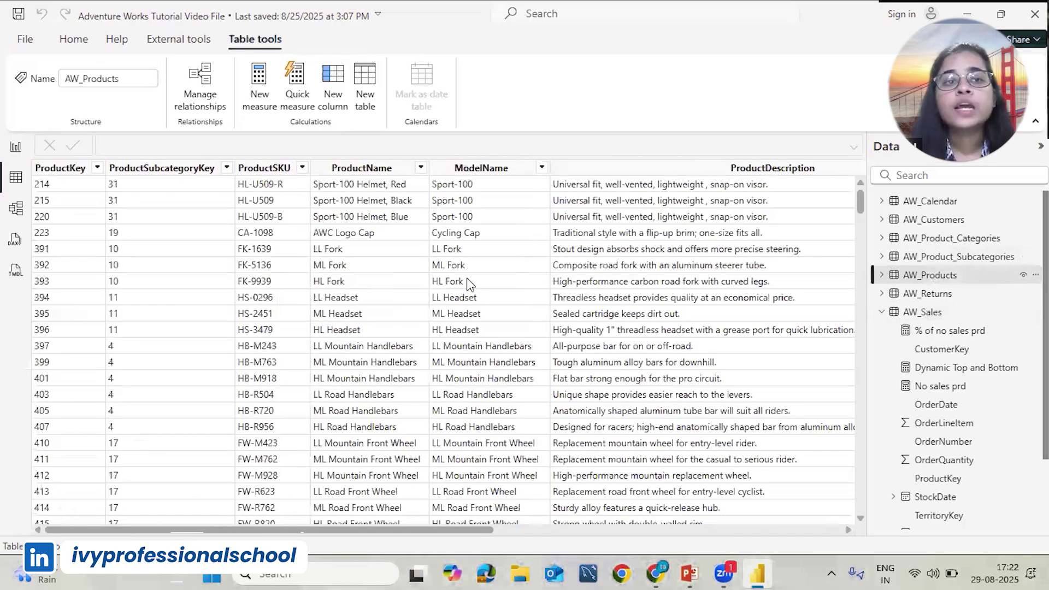
scroll(45, 331, "down", 4)
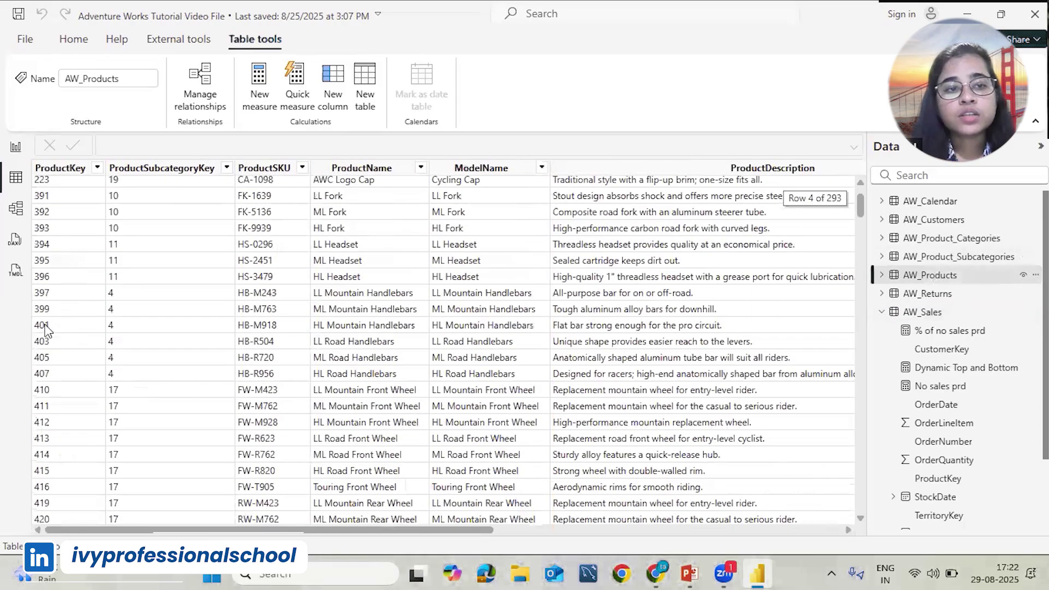
scroll(45, 330, "down", 15)
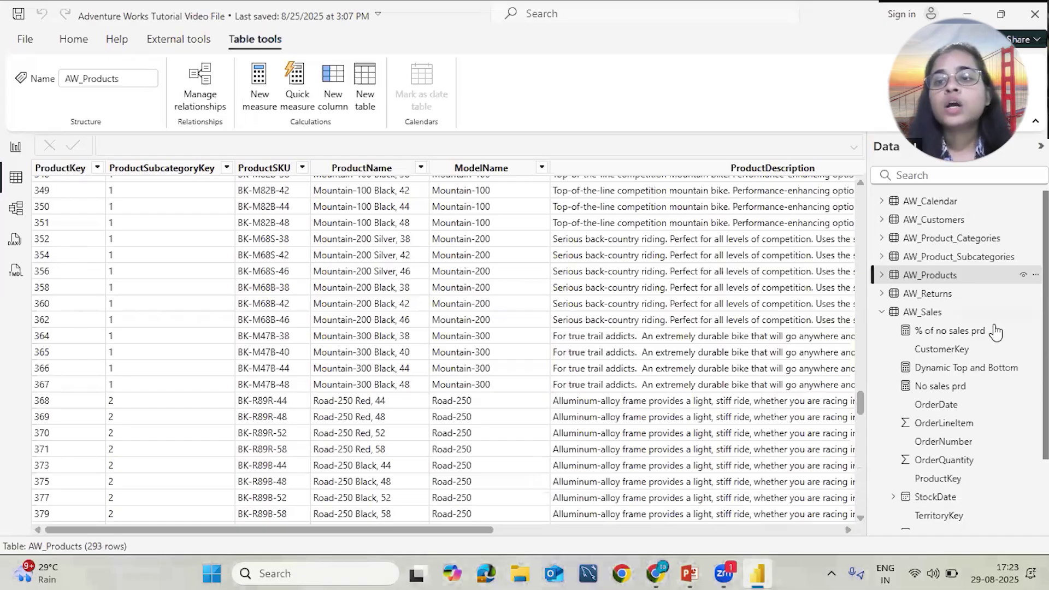
- Add a calculated column named Price to the AW_Sales table and start its formula with the RELATED function
left_click(947, 316)
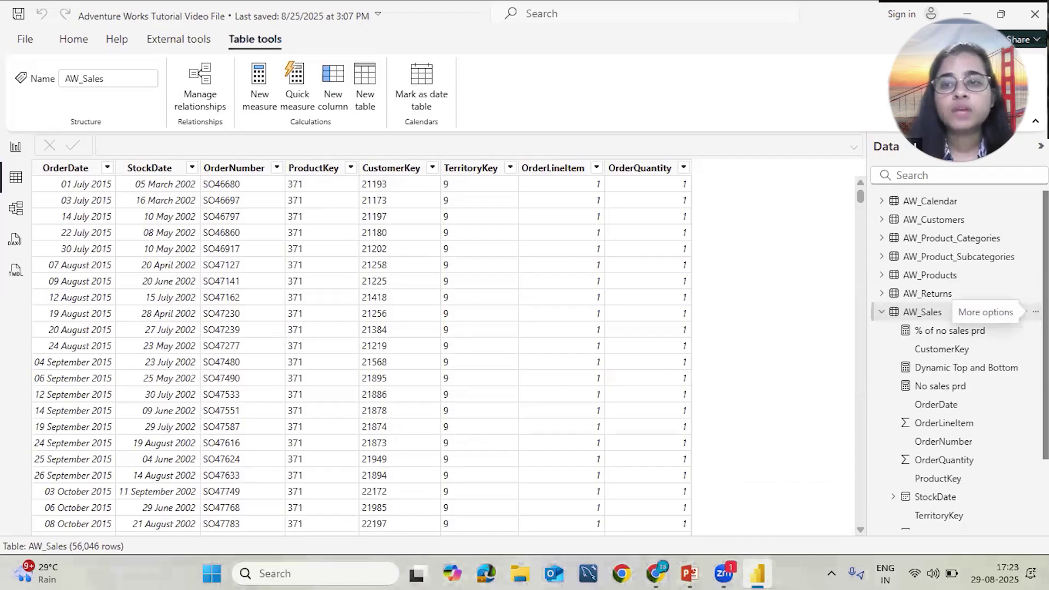
left_click(1035, 312)
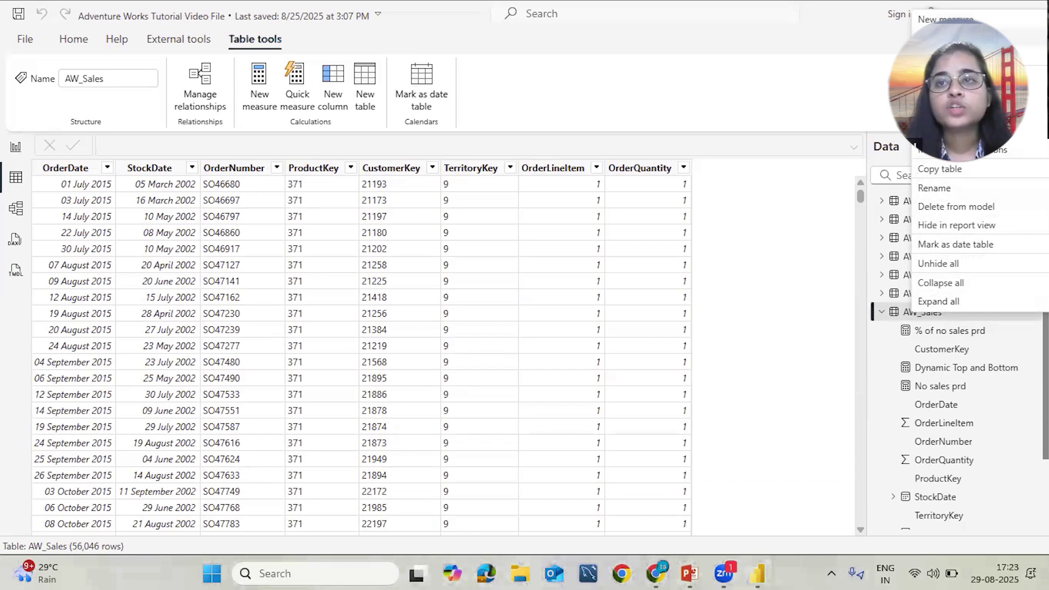
left_click(970, 149)
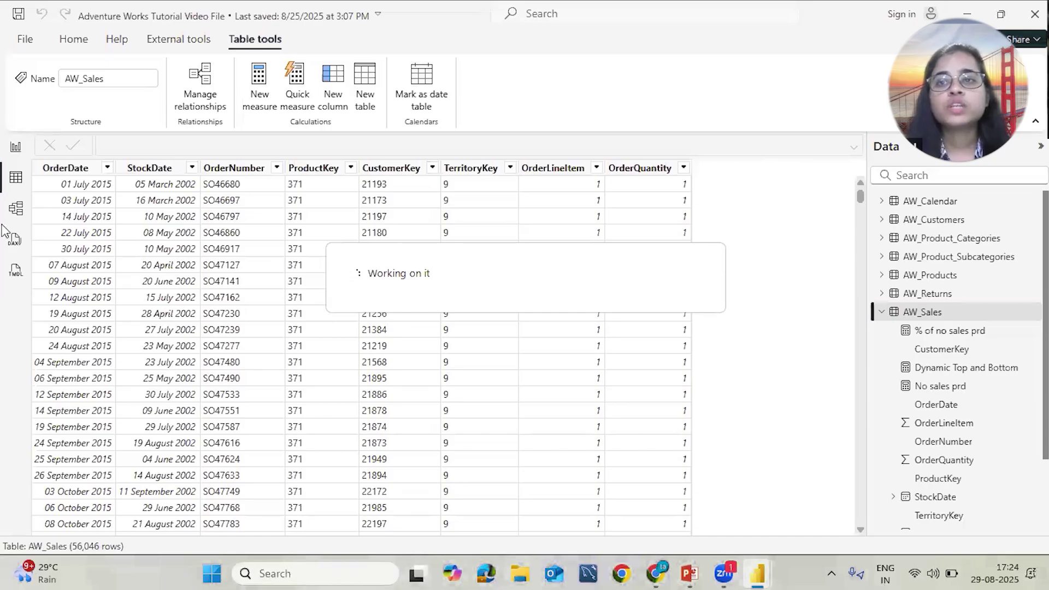
key("BackSpace")
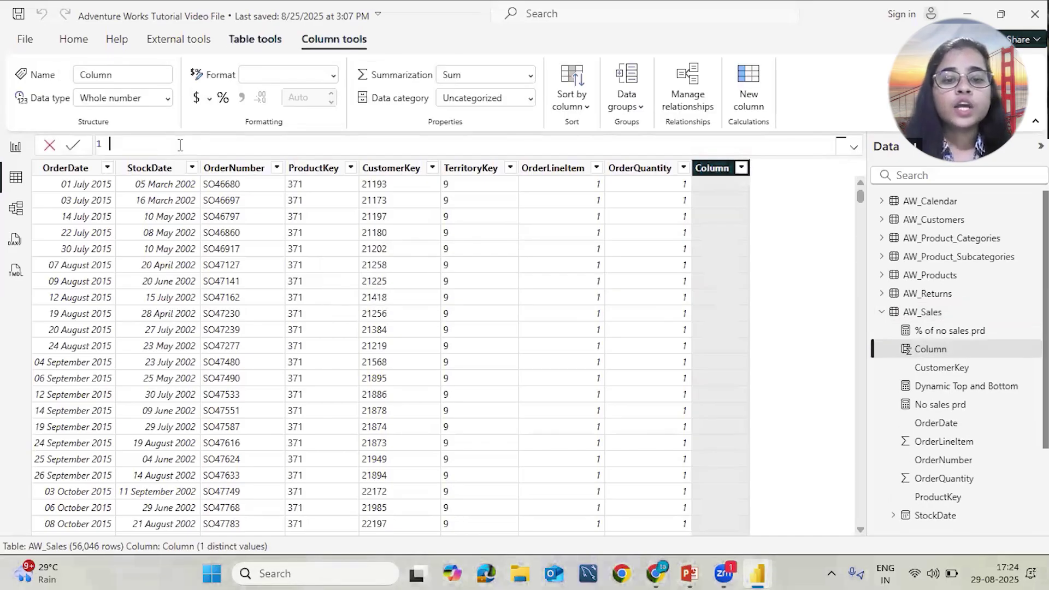
type("Price ")
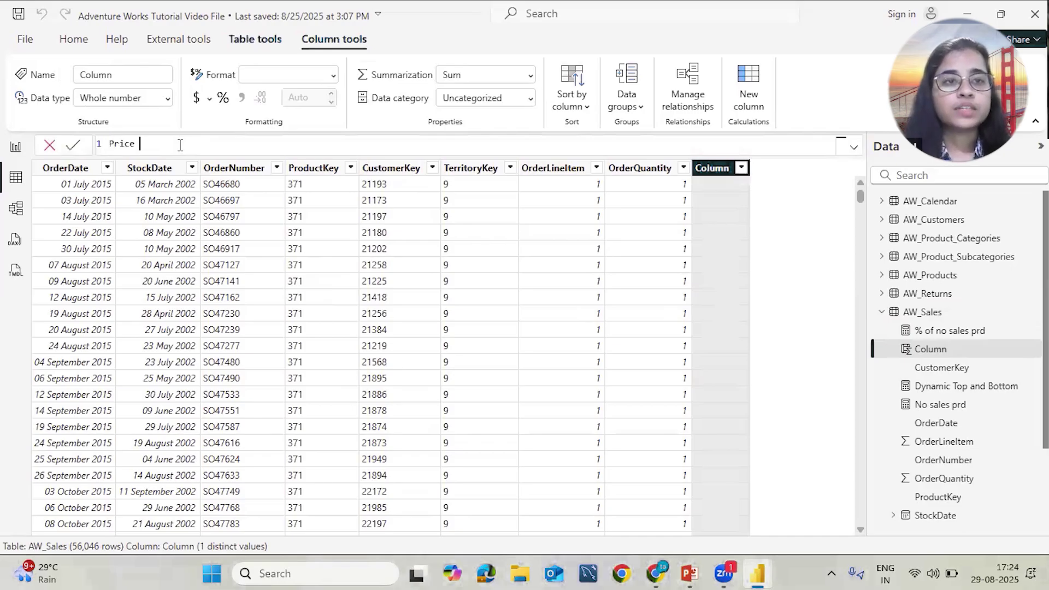
type("=")
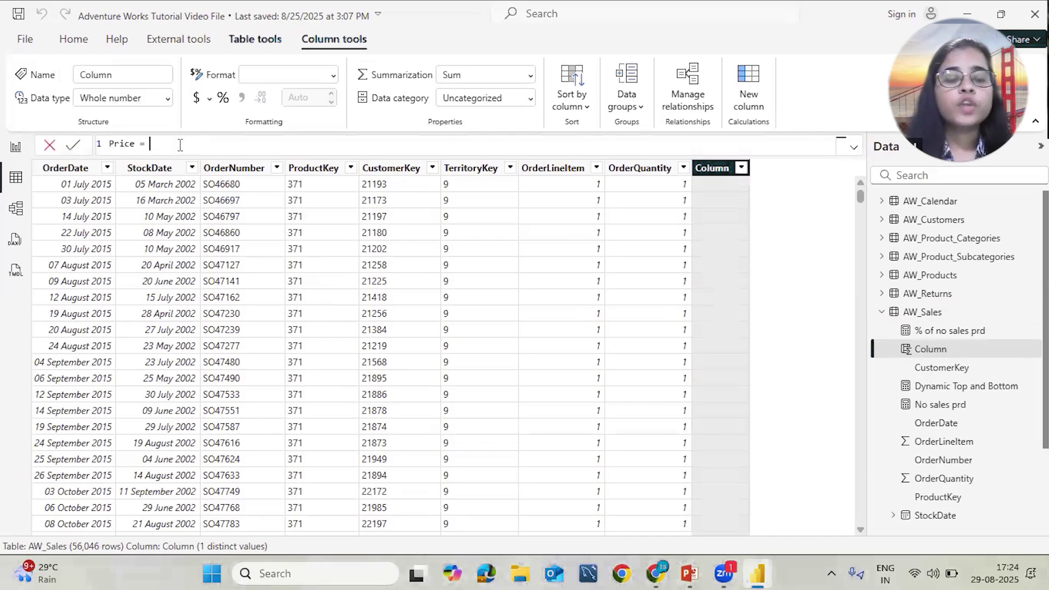
type(" rel")
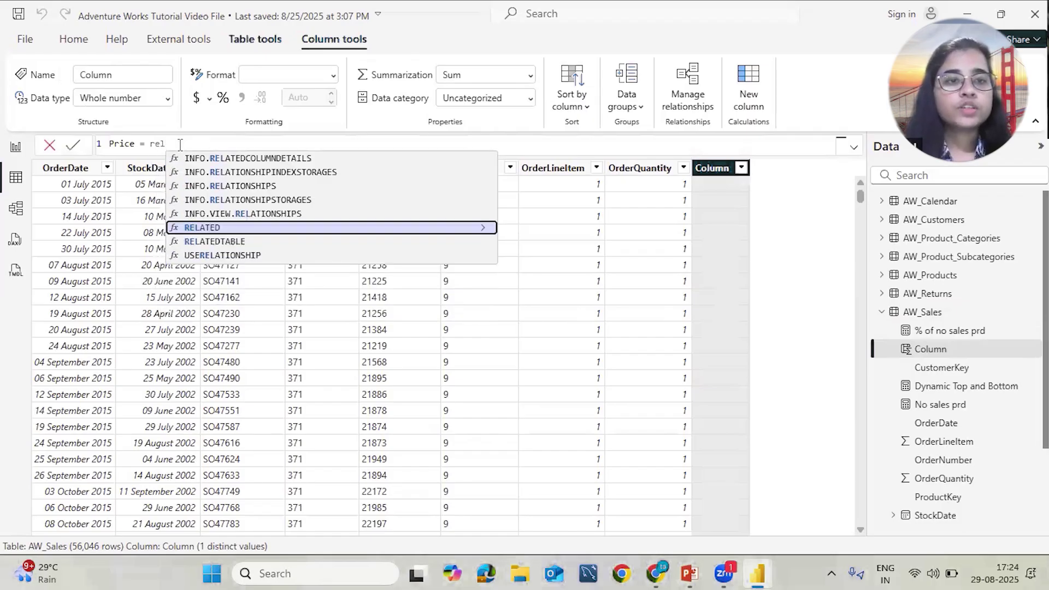
key("Tab")
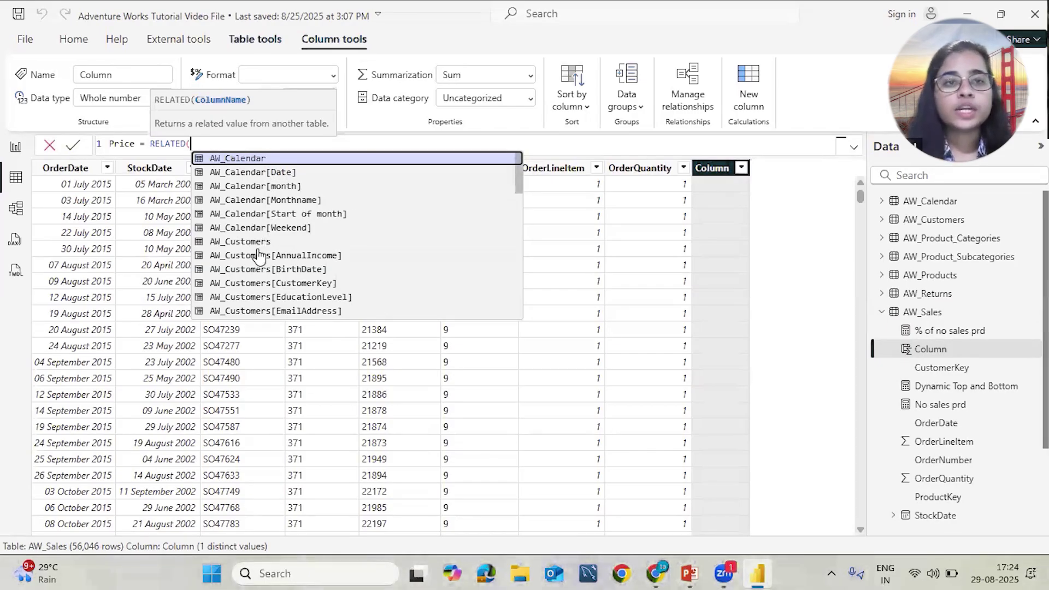
- Complete the Price formula as RELATED(AW_Products[ProductPrice]) and commit it
key("Down")
key("Down")
key("Down")
key("Down")
key("Down")
key("Down")
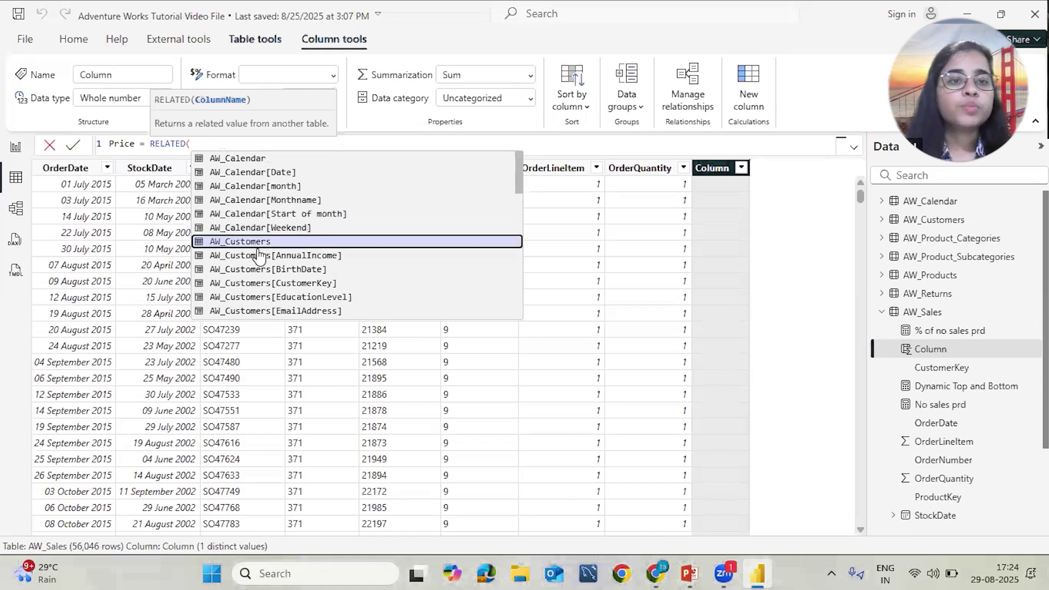
type("prcie")
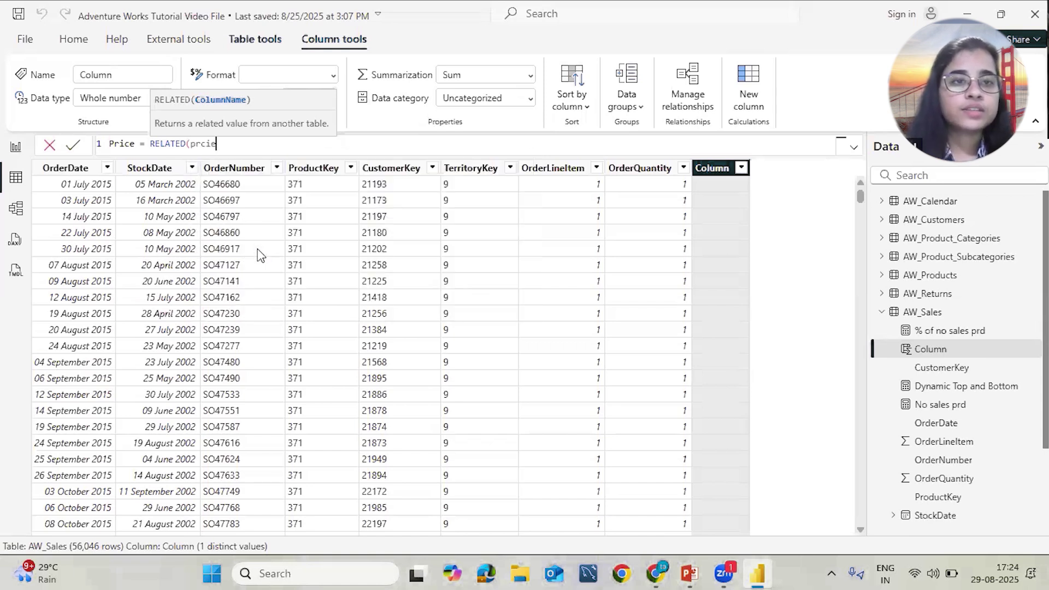
key("BackSpace")
key("BackSpace")
key("BackSpace")
key("BackSpace")
key("BackSpace")
type("price")
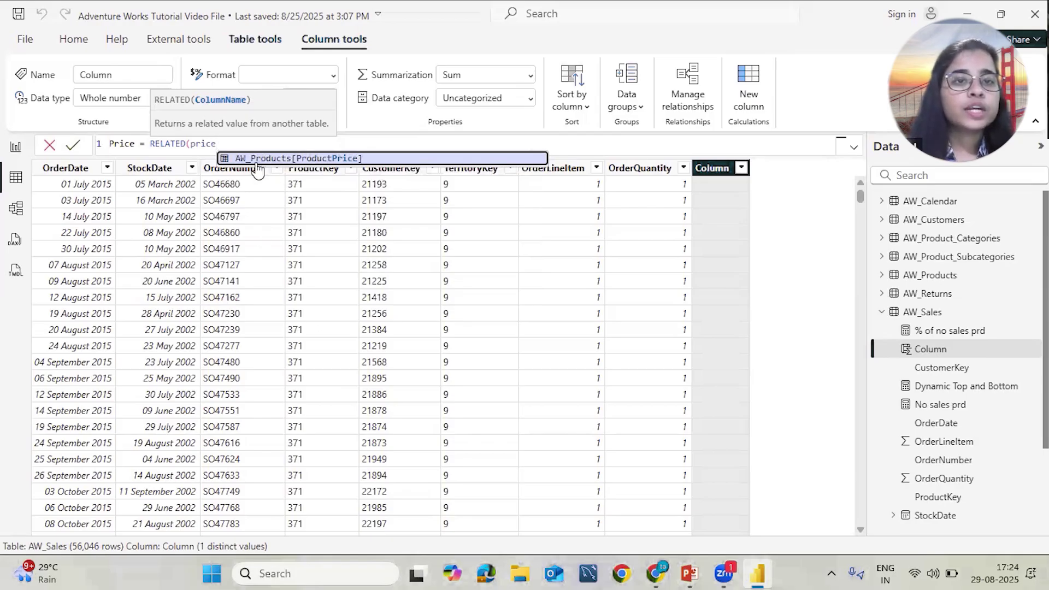
left_click(328, 160)
type(")")
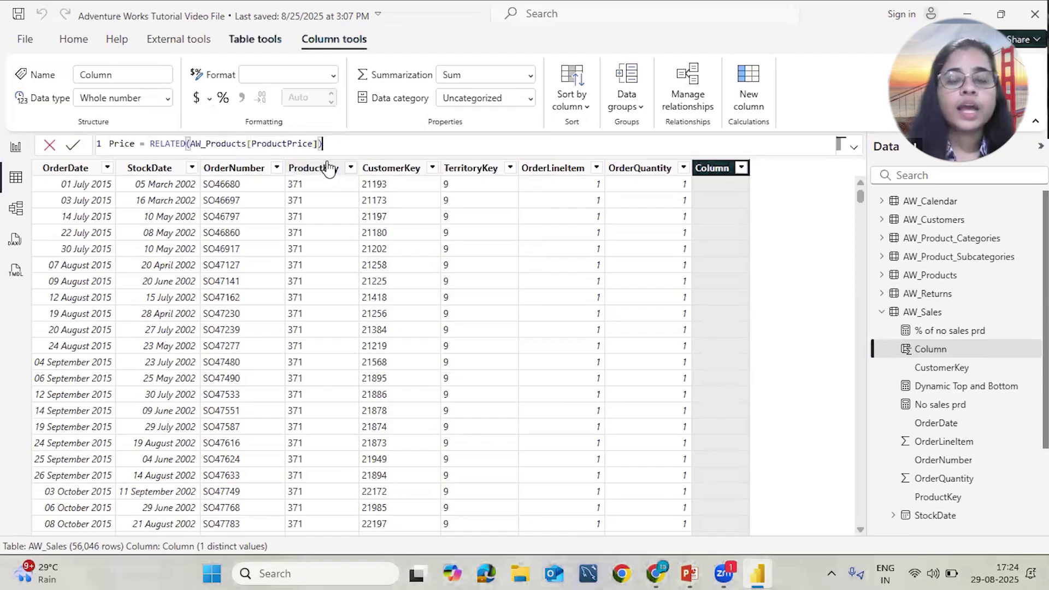
key("Return")
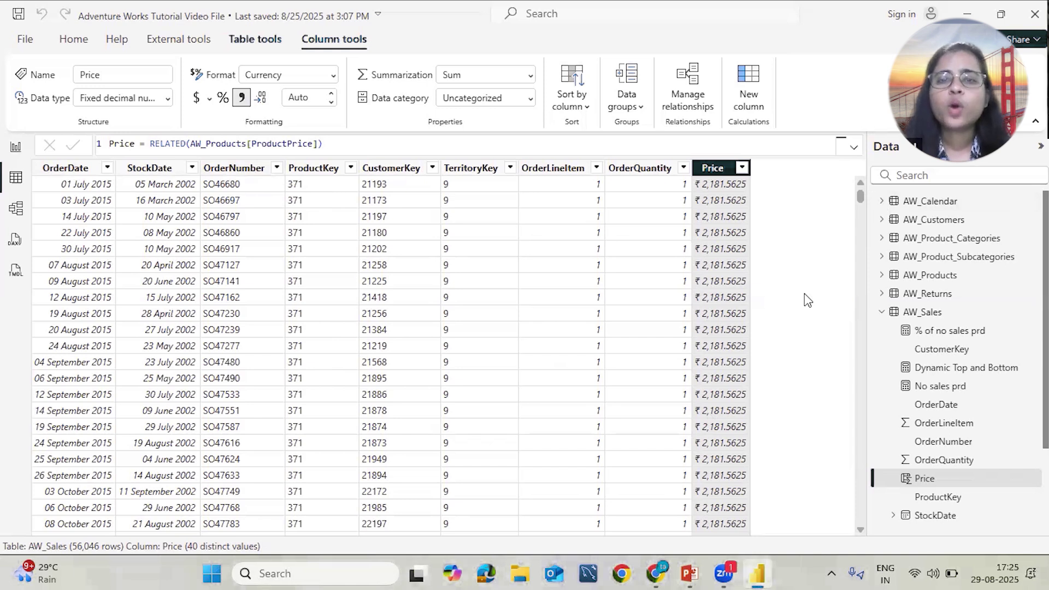
- Check the product keys and ProductPrice column in the AW_Products table
left_click(954, 276)
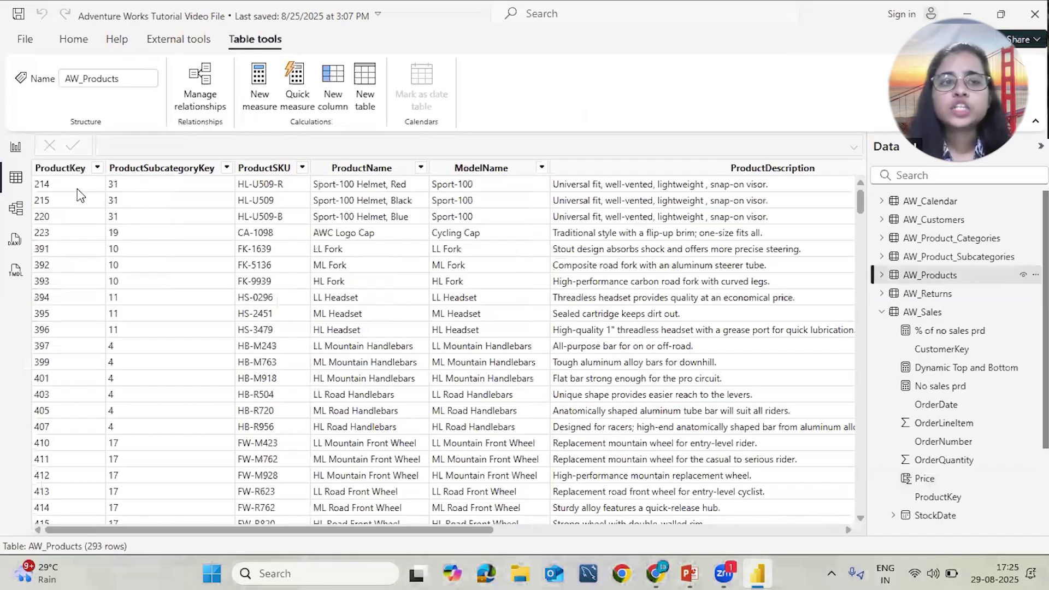
scroll(494, 253, "right", 5)
scroll(493, 253, "right", 6)
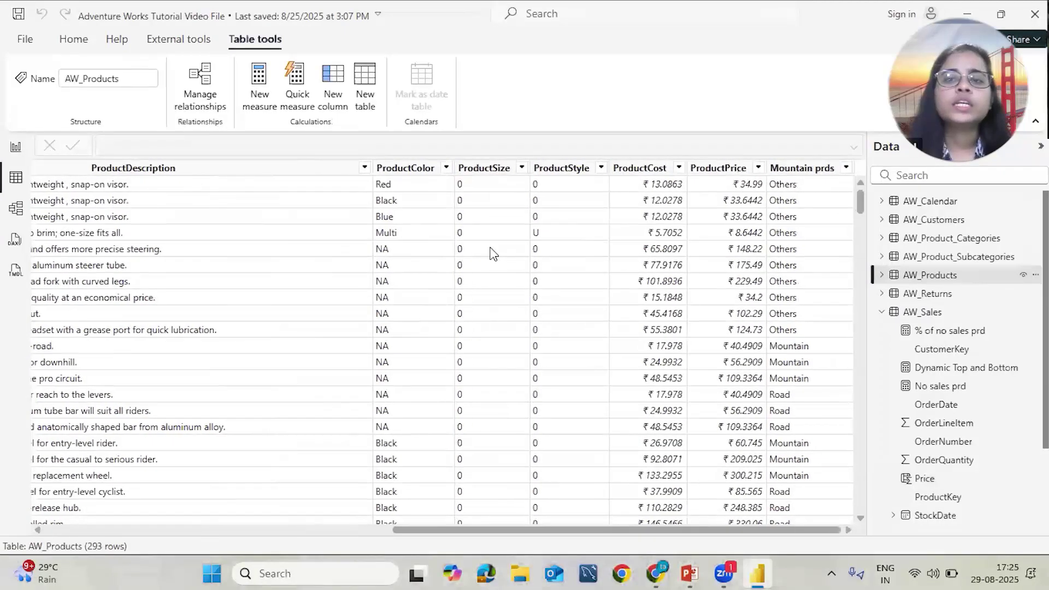
scroll(664, 313, "left", 11)
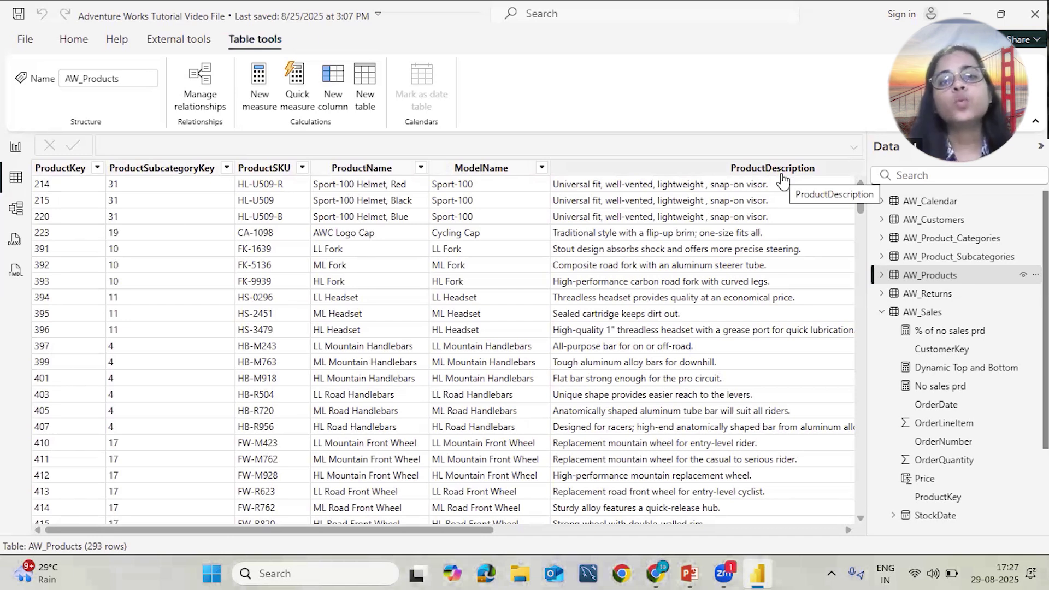
- Add a calculated column named Qty sold to the AW_Products table and start its formula with the SUMX function
scroll(650, 295, "right", 10)
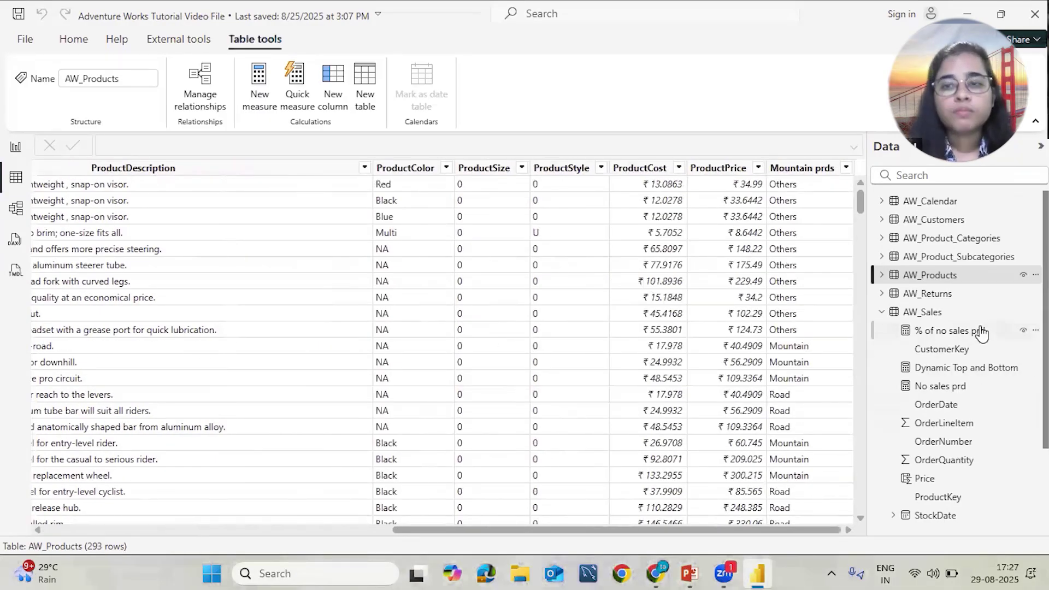
left_click(1035, 275)
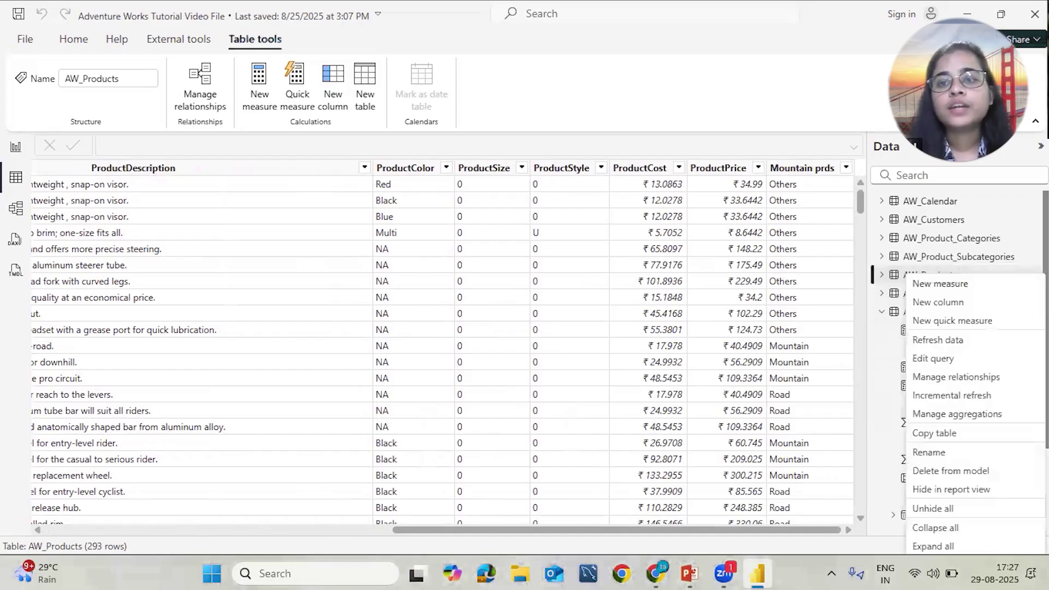
left_click(938, 302)
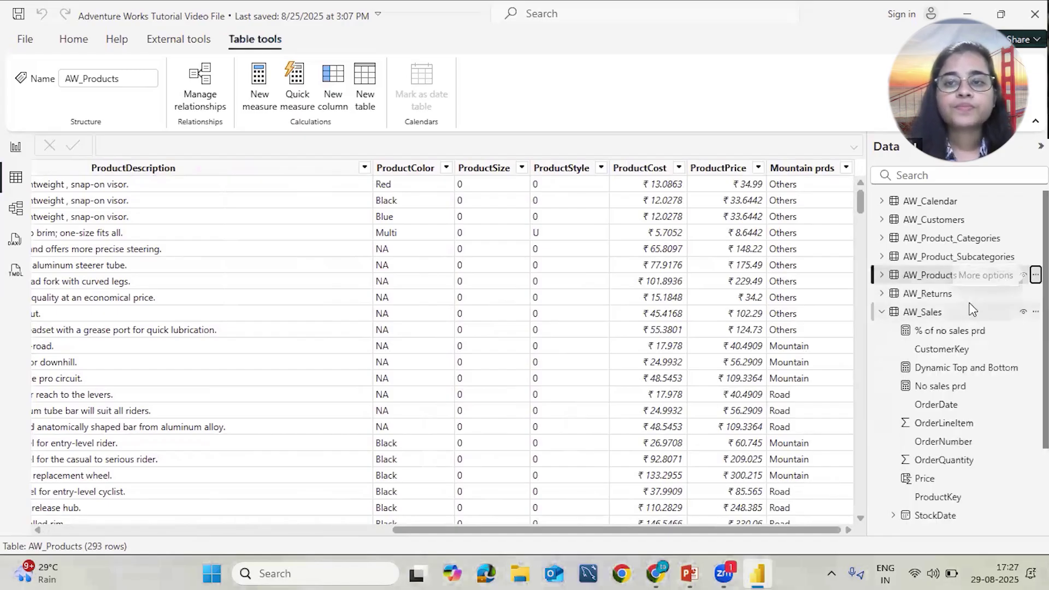
type("Q")
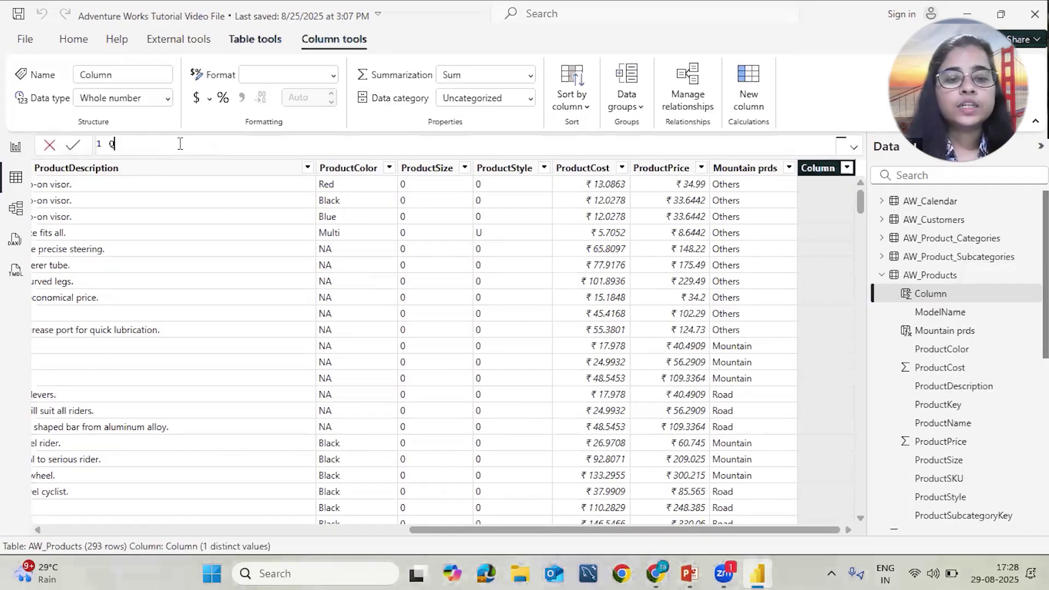
type("ty sold = ")
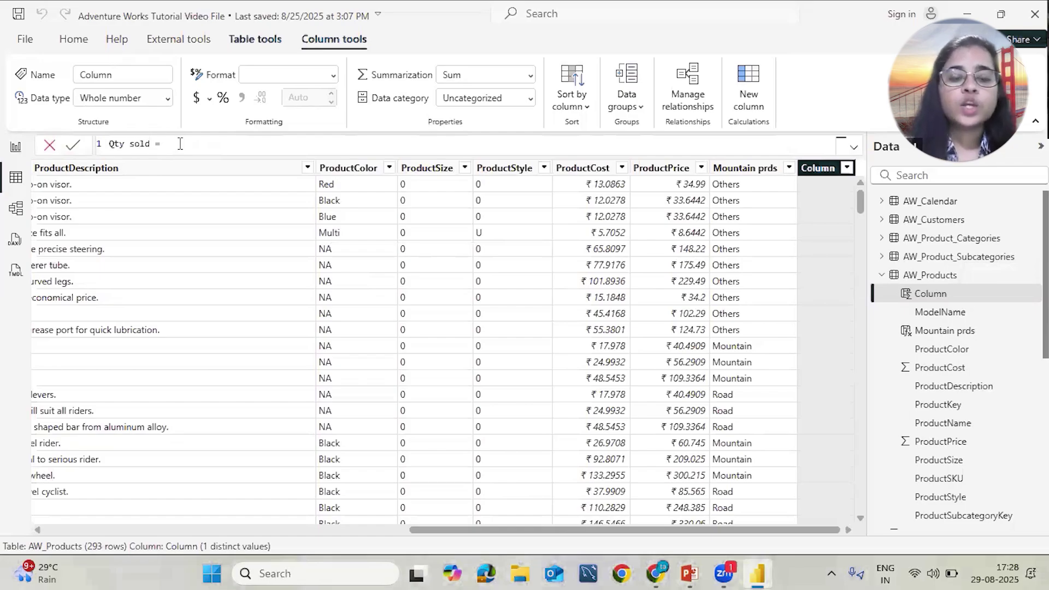
type("sum")
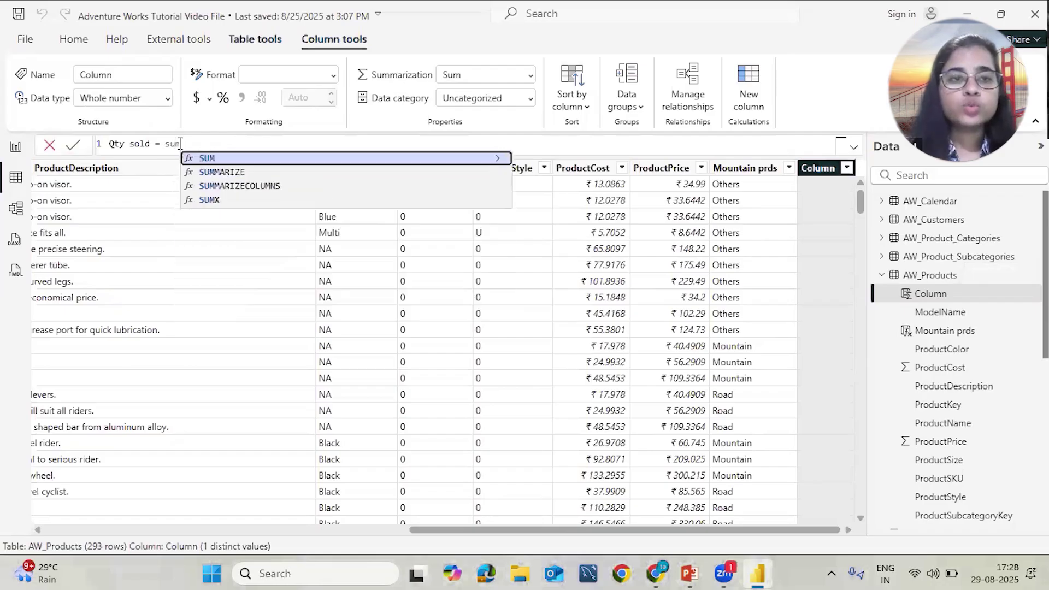
key("Down")
key("Down")
key("Down")
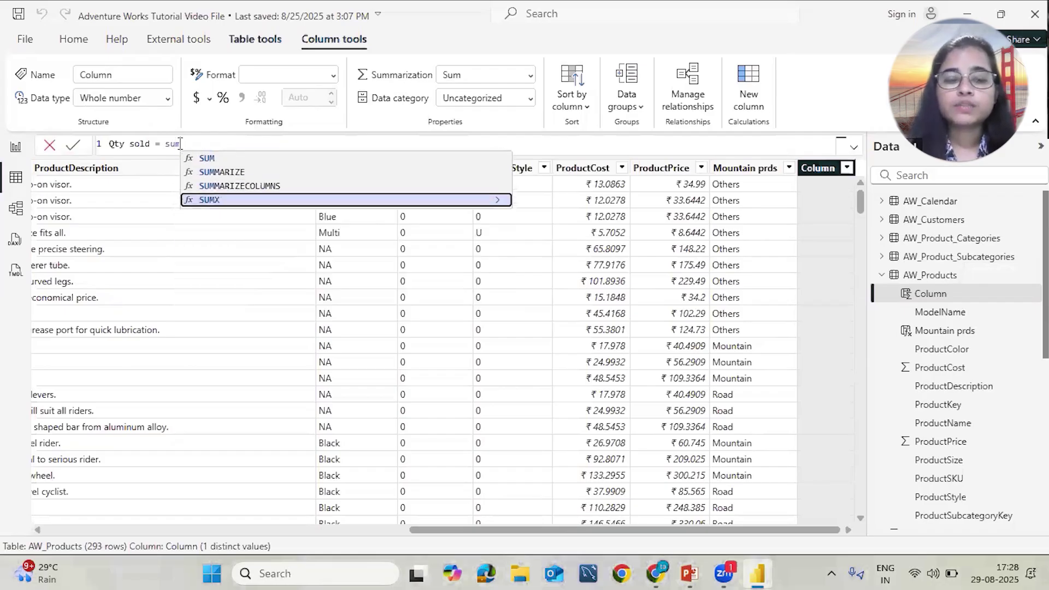
key("Tab")
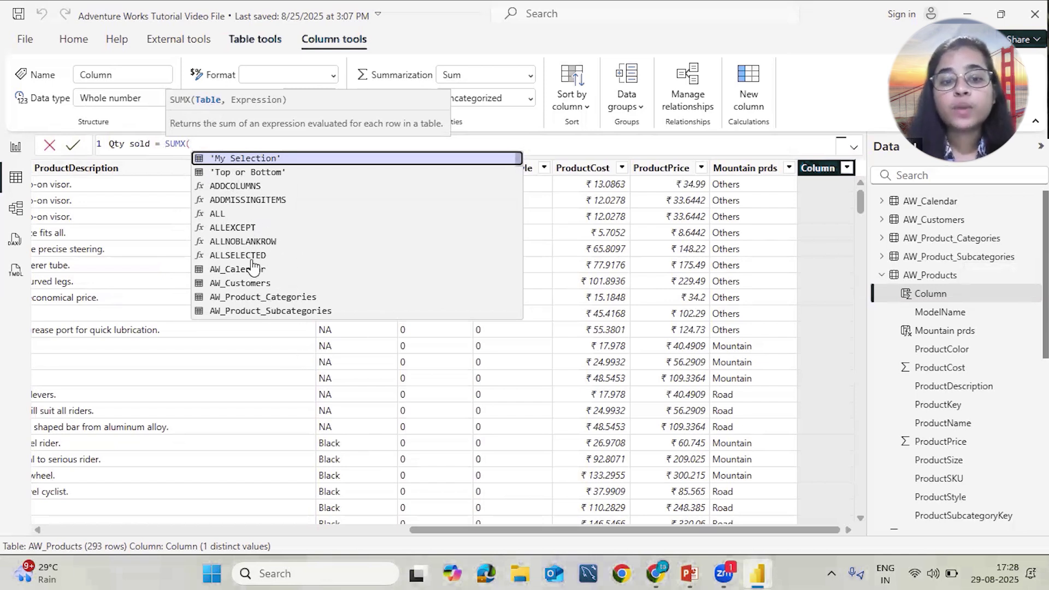
- Enter RELATEDTABLE(AW_Sales) as the table argument of SUMX in the Qty sold formula
type("rela")
key("Tab")
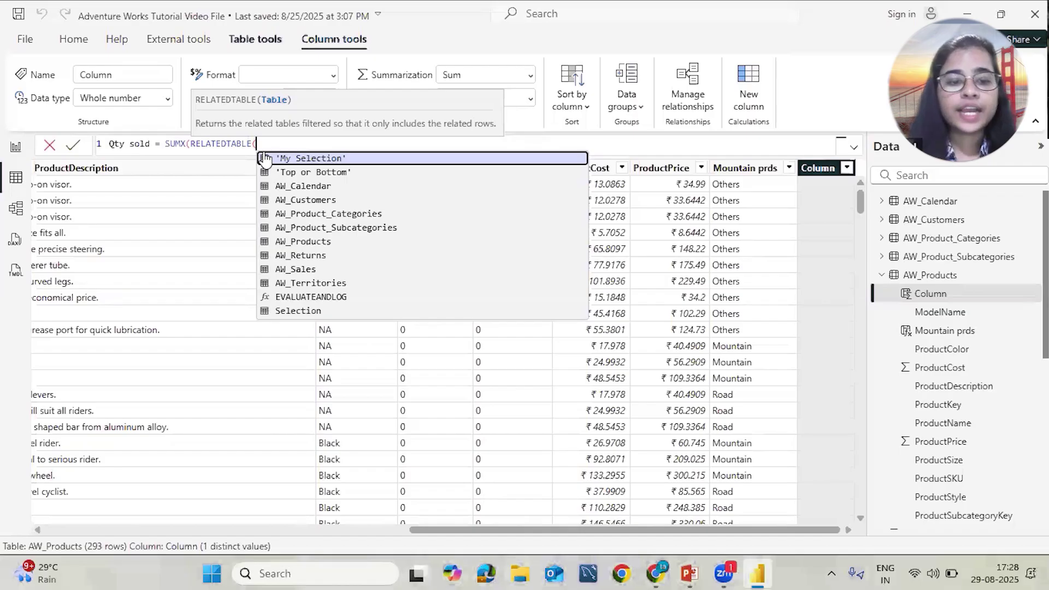
type("aw")
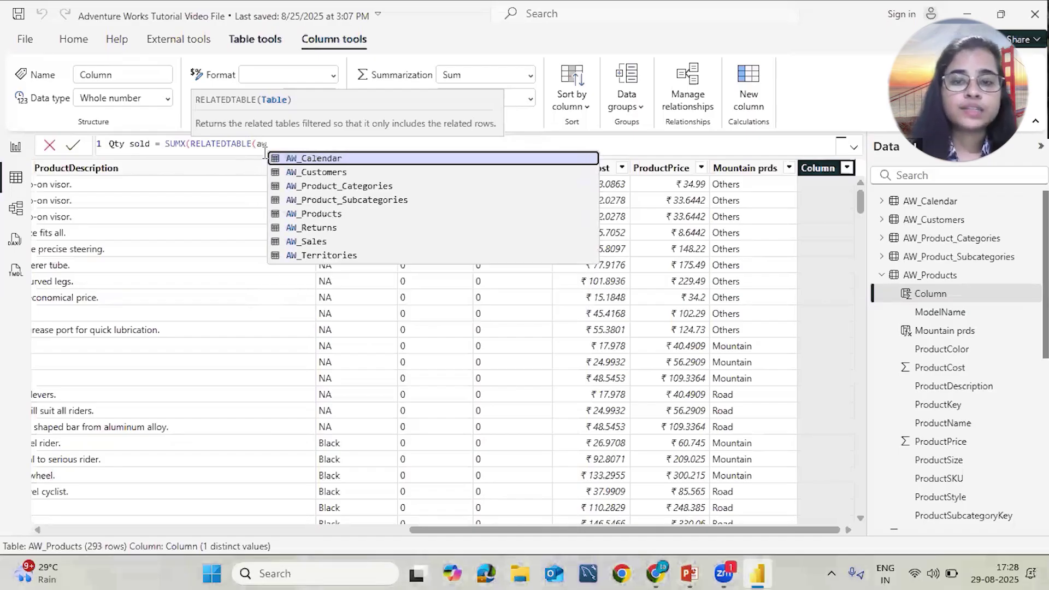
type("_")
key("Down")
key("Down")
key("Down")
key("Down")
key("Down")
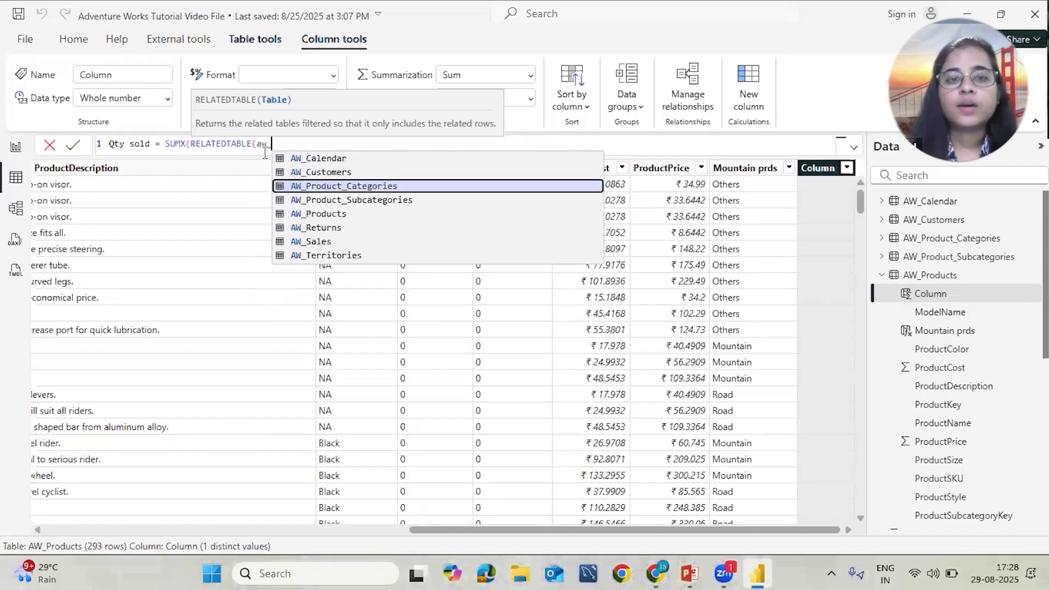
key("Down")
key("Tab")
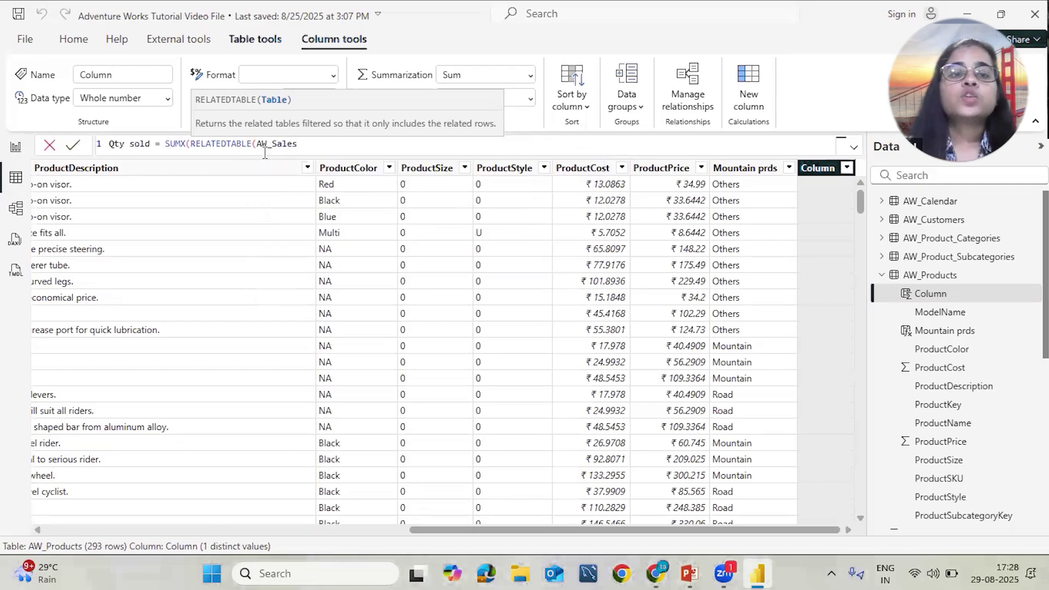
type(")")
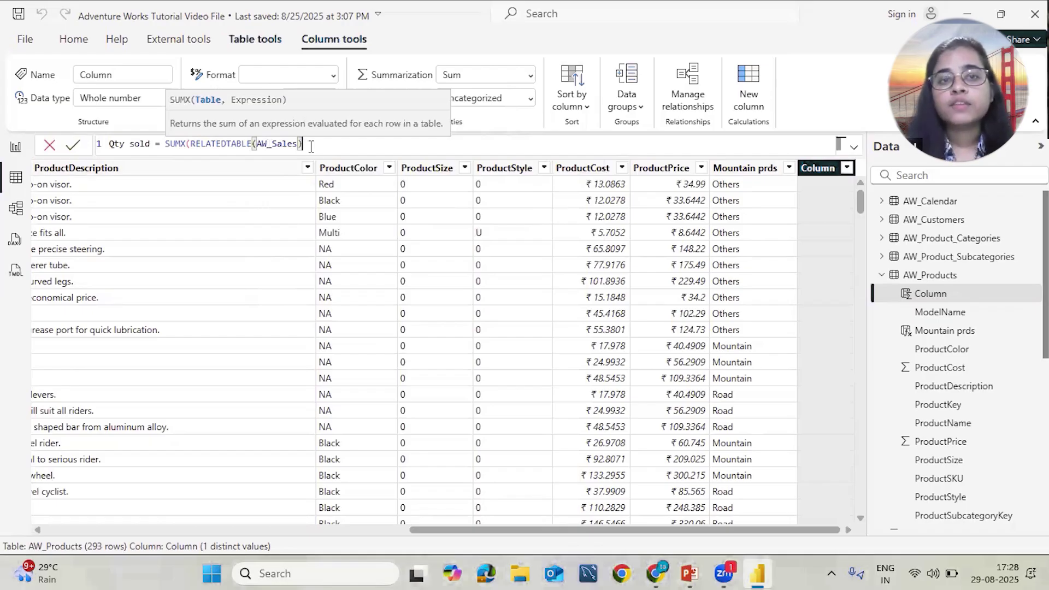
type(",")
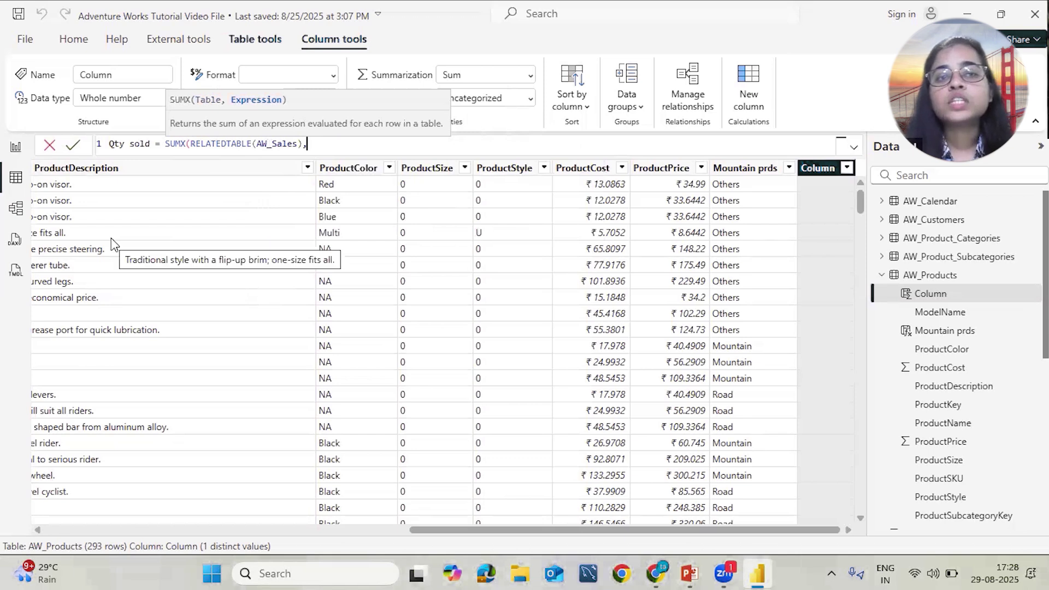
- Complete the Qty sold formula with AW_Sales[OrderQuantity] as the SUMX expression and commit it
scroll(111, 240, "left", 10)
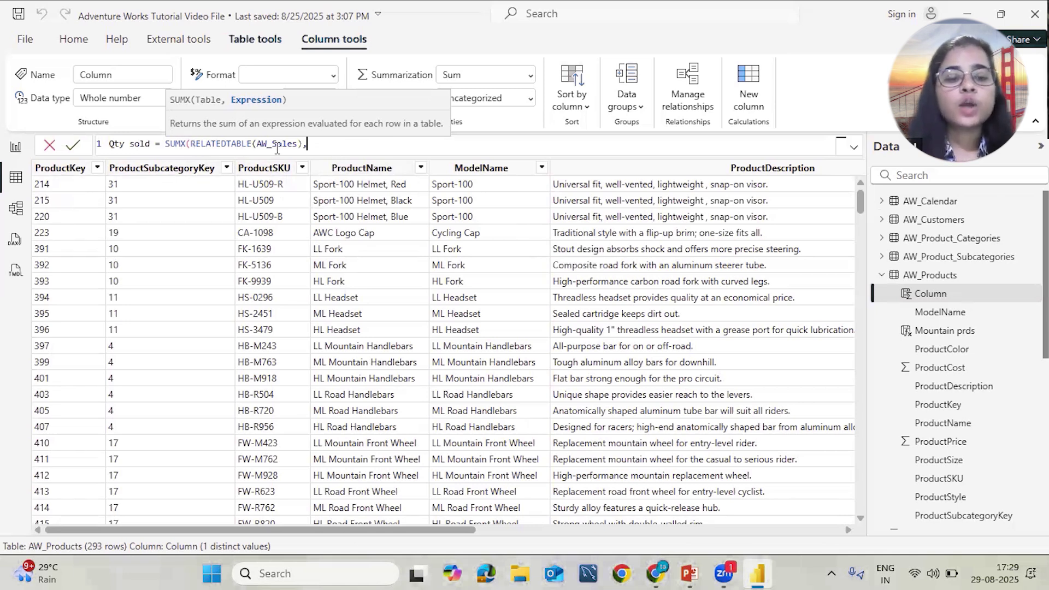
type("q")
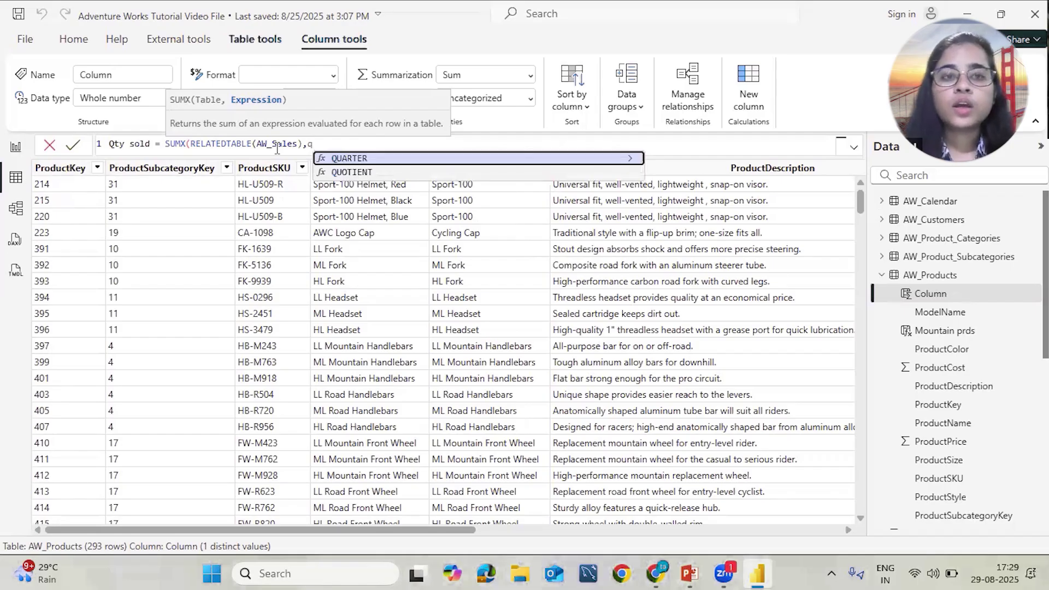
type("t")
key("BackSpace")
key("BackSpace")
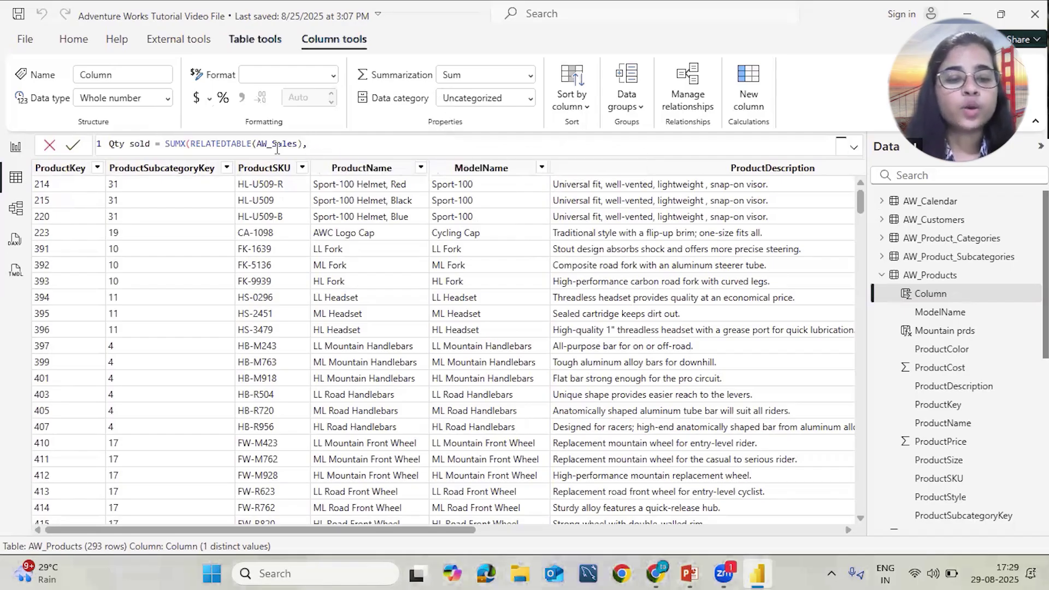
type("order")
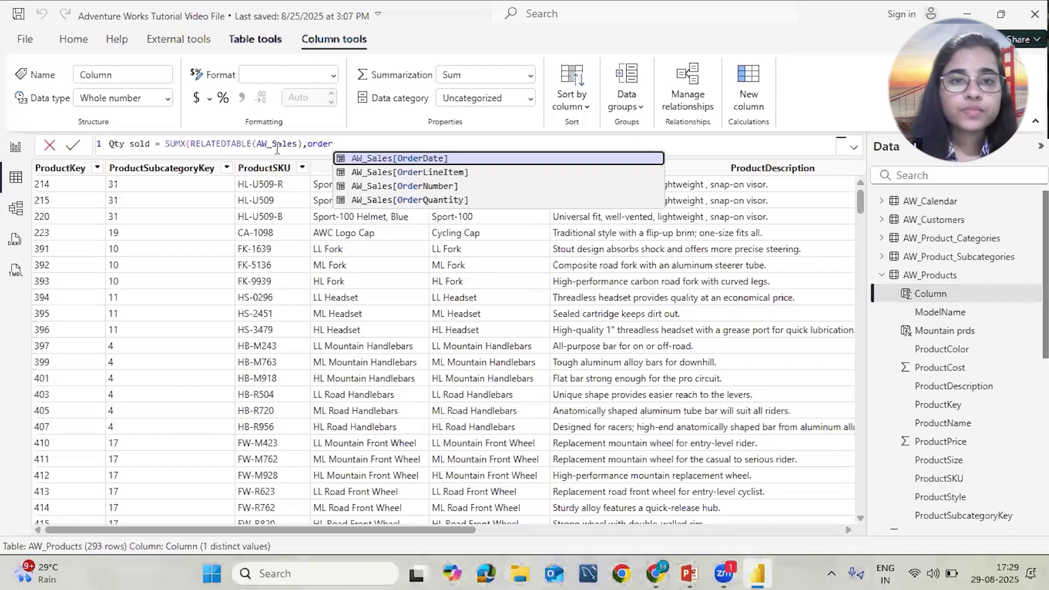
key("Down")
key("Down")
key("Down")
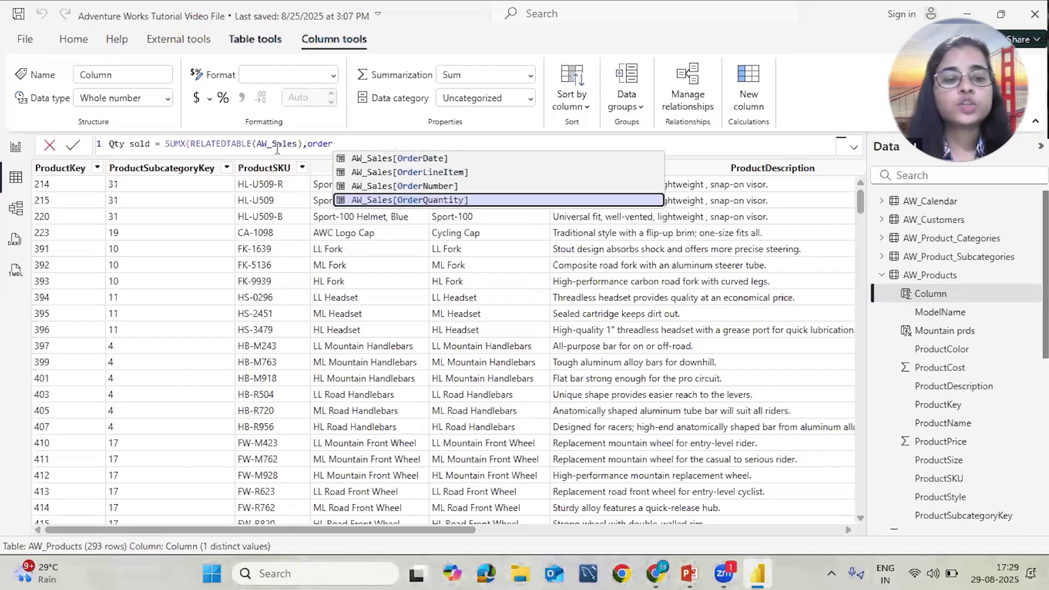
key("Tab")
type(")")
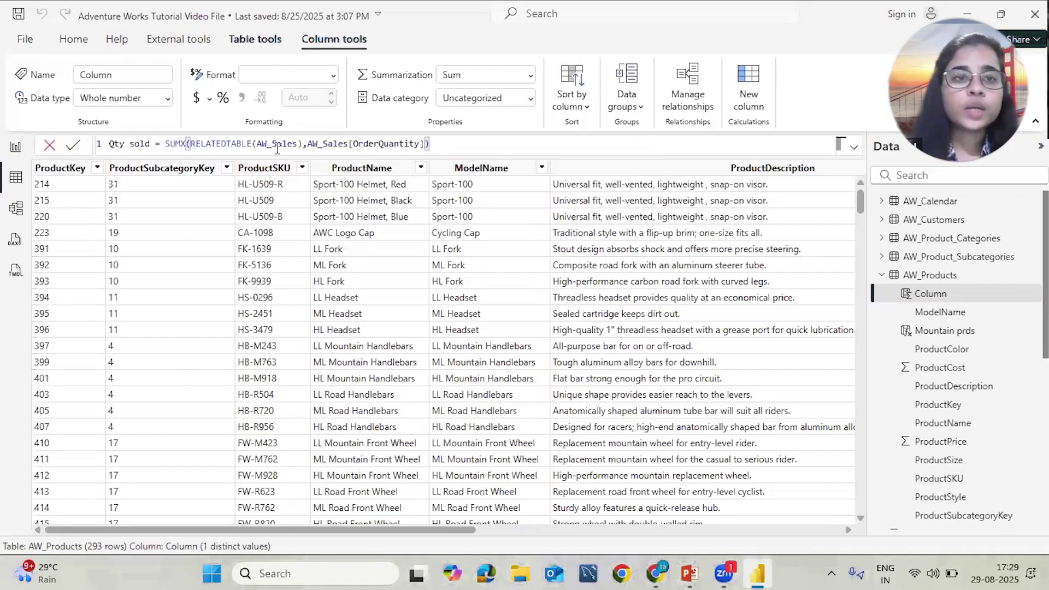
key("Return")
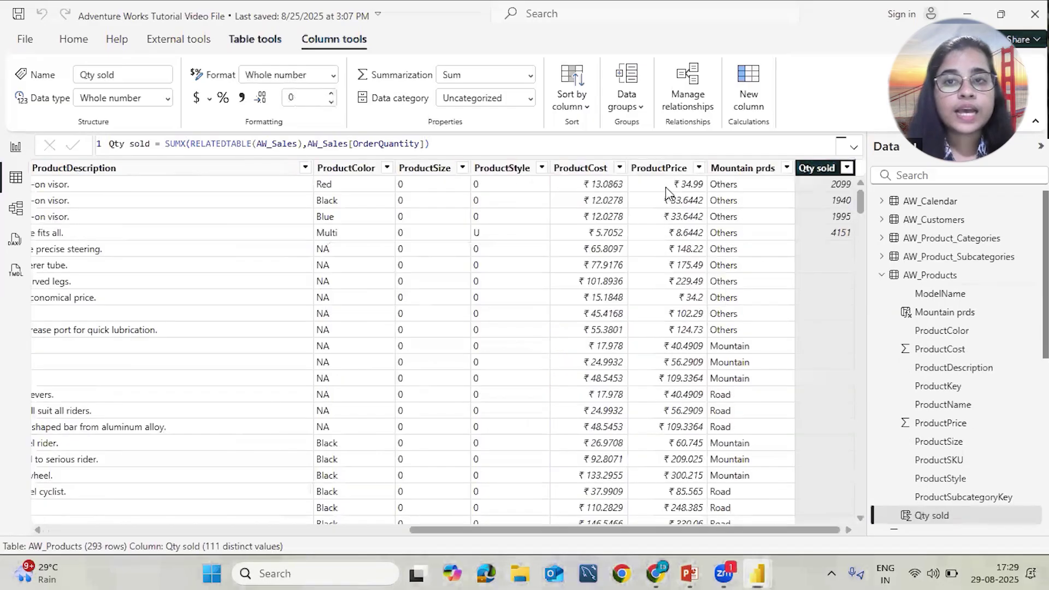
- Review the Qty sold values in AW_Products against the product keys and names across the rows
scroll(614, 272, "left", 10)
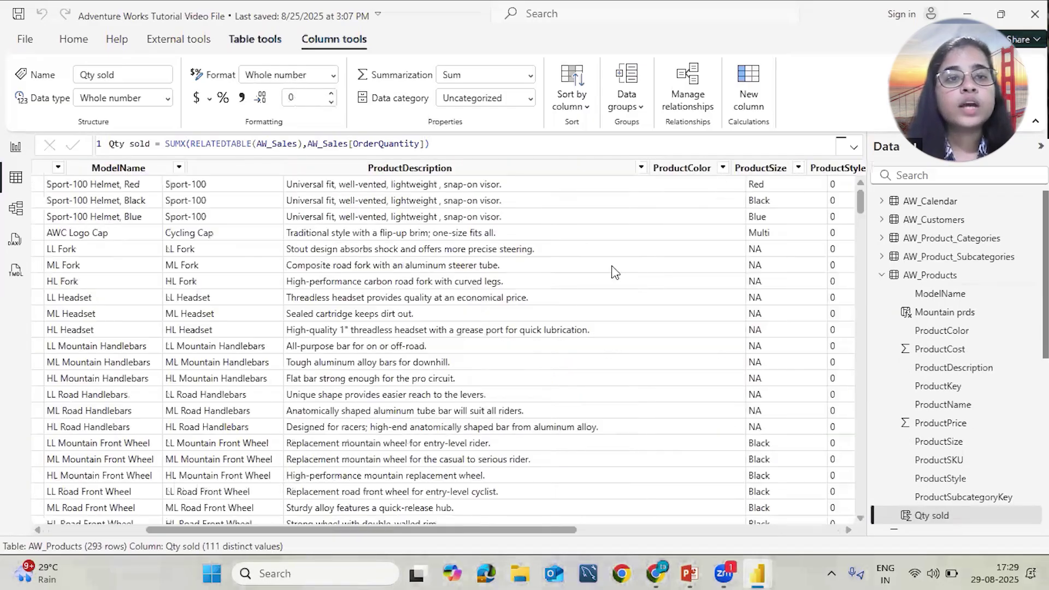
scroll(239, 284, "right", 10)
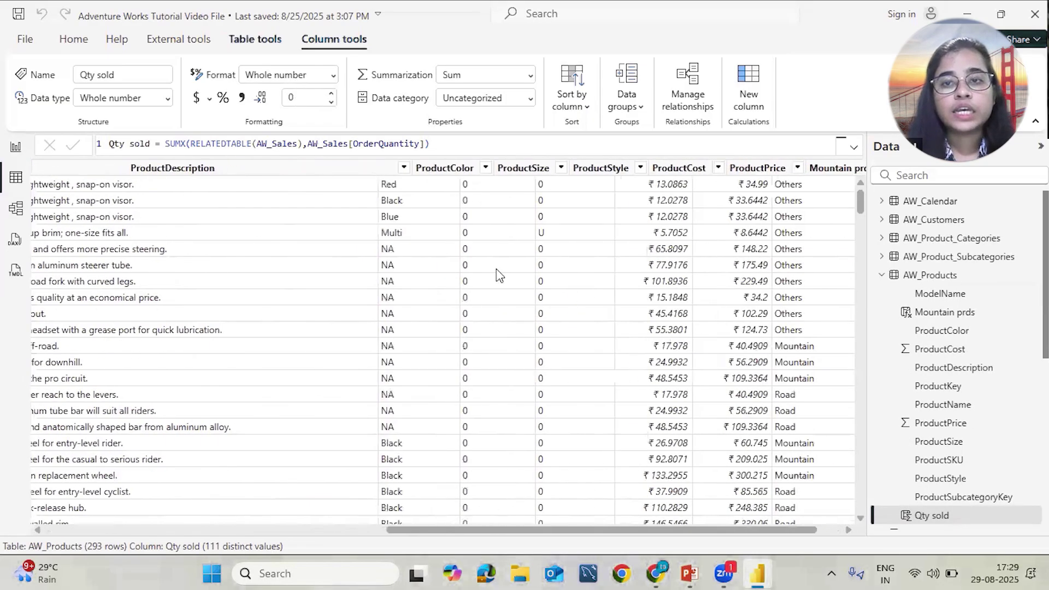
scroll(838, 349, "down", 9)
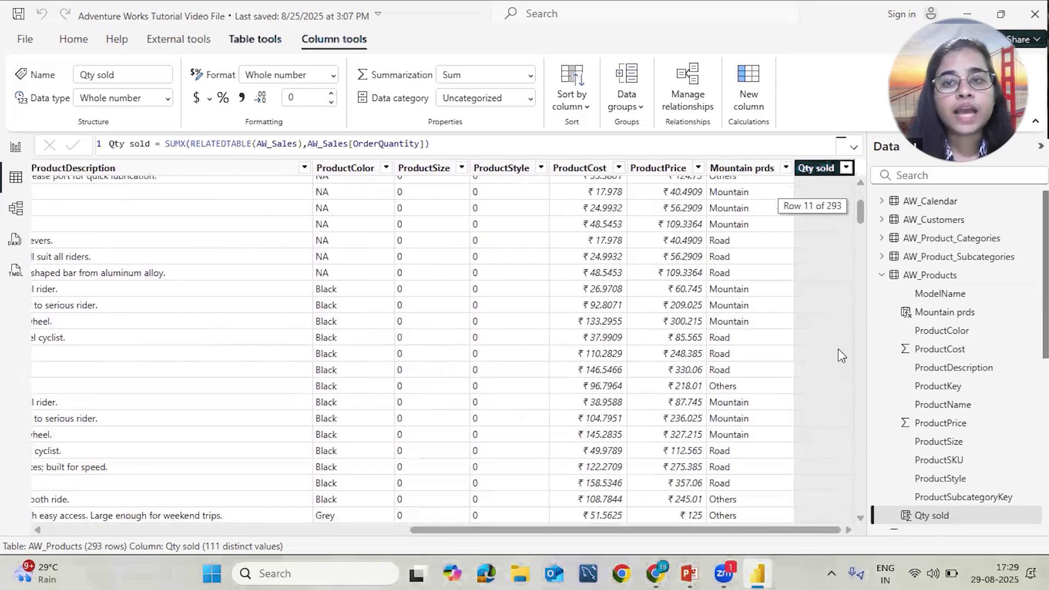
scroll(840, 355, "down", 3)
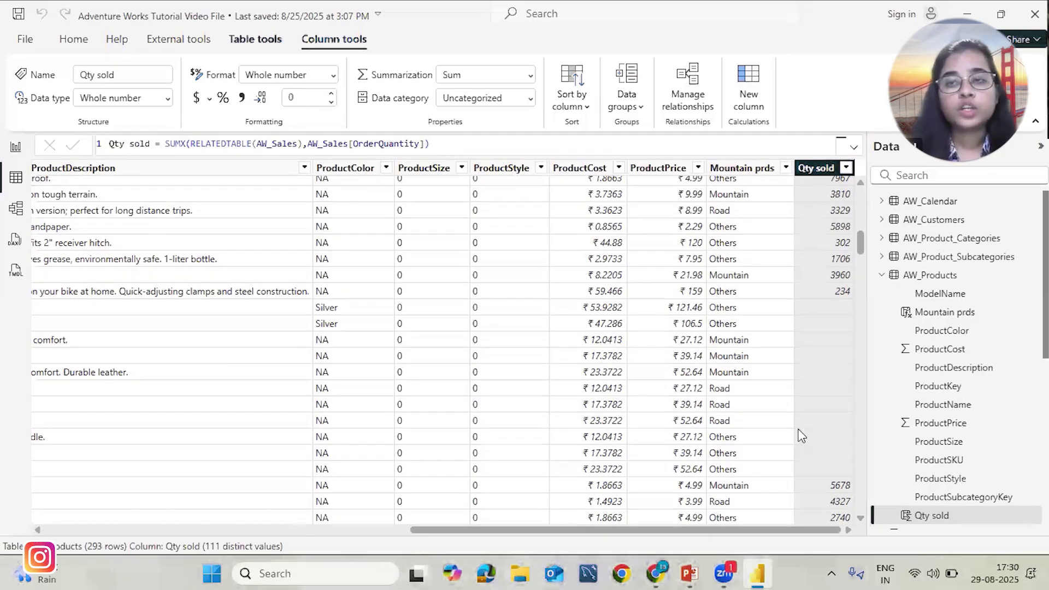
scroll(800, 435, "left", 10)
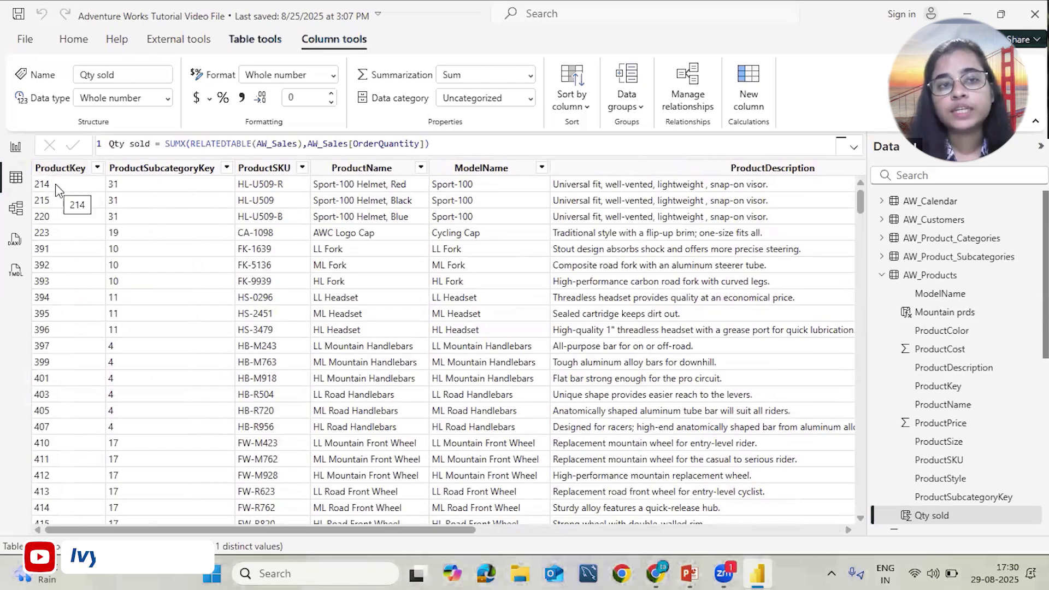
scroll(55, 184, "right", 10)
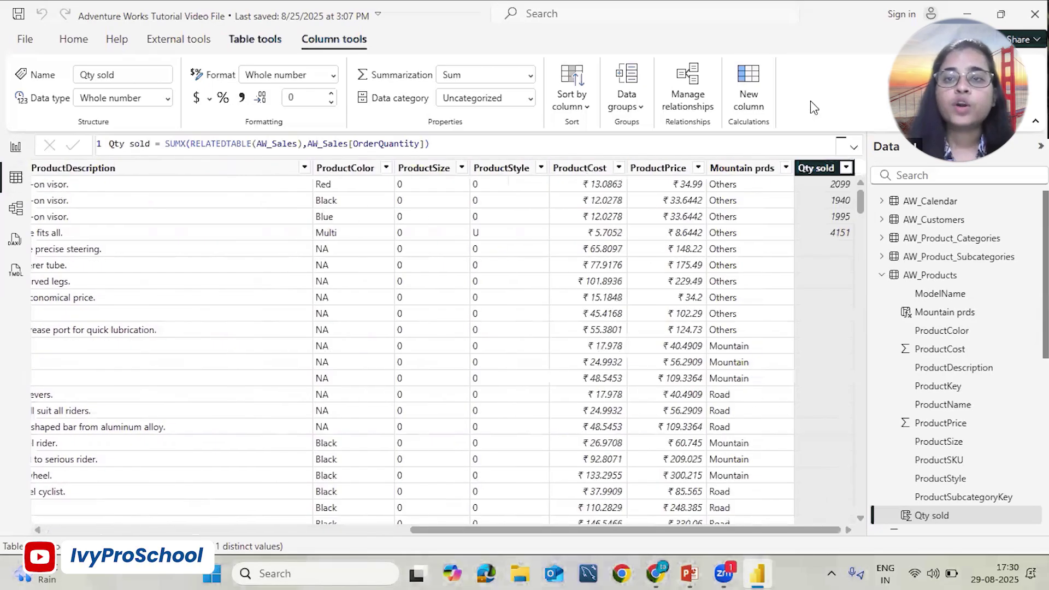